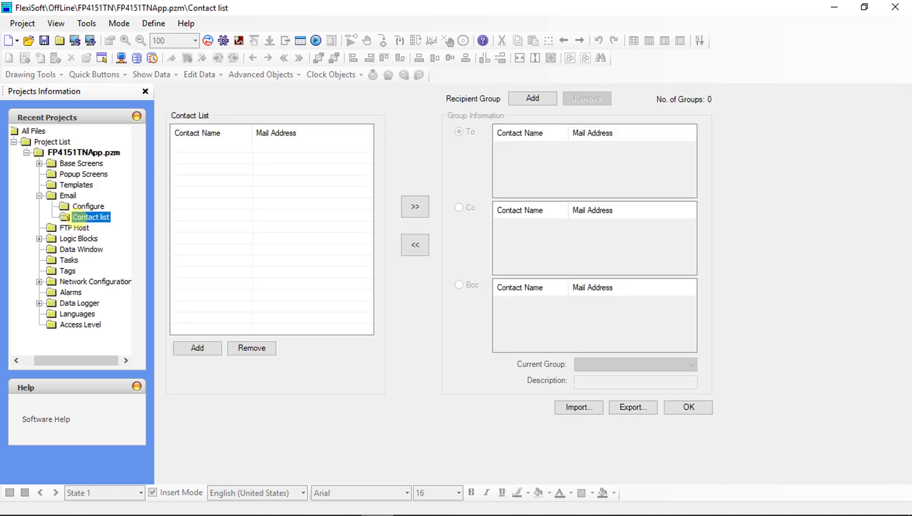
Open the Email Configure page, where the SMTP and sender settings are still blank.
{"action": "left_click", "coordinate": [84, 205]}
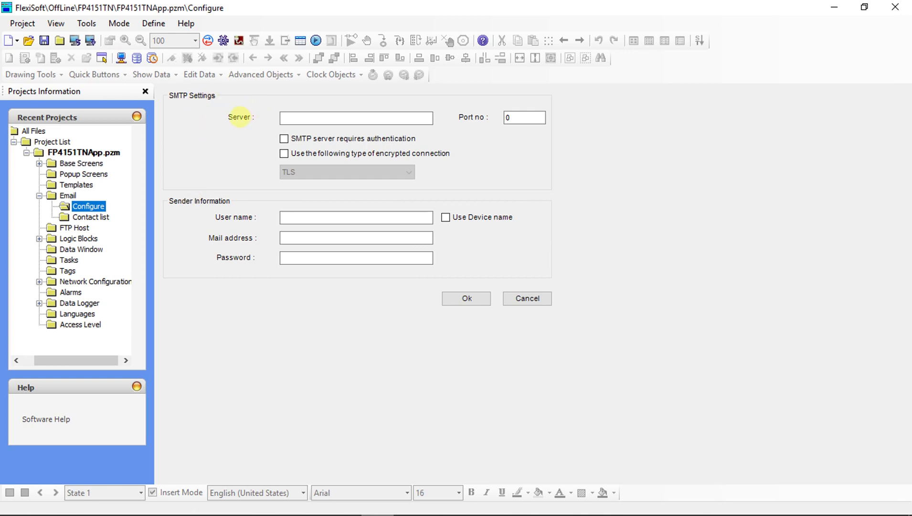
Enter smtp.1and1.com as the SMTP server on port 465.
{"action": "left_click", "coordinate": [288, 118]}
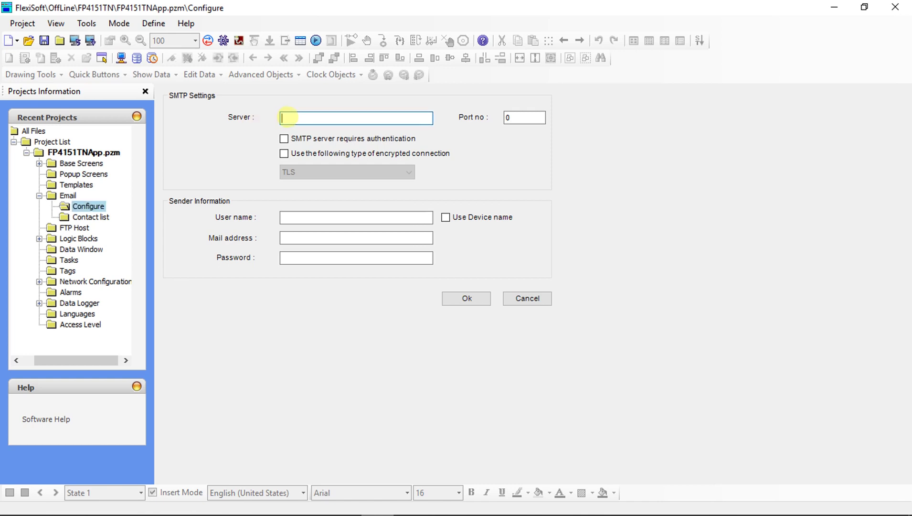
{"action": "type", "text": "smtp.1and1.com"}
{"action": "left_click_drag", "start_coordinate": [512, 117], "coordinate": [496, 117]}
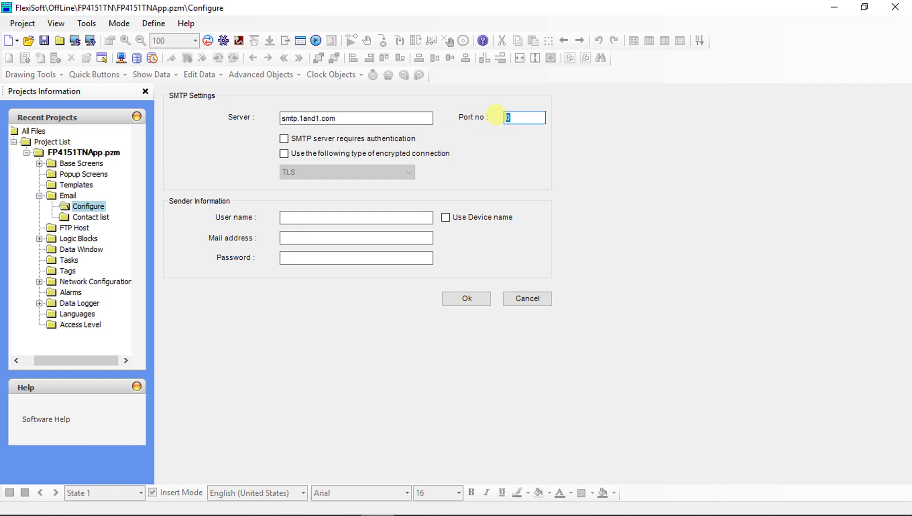
{"action": "type", "text": "465"}
Require authentication over an encrypted connection of type SSL.
{"action": "left_click", "coordinate": [301, 139]}
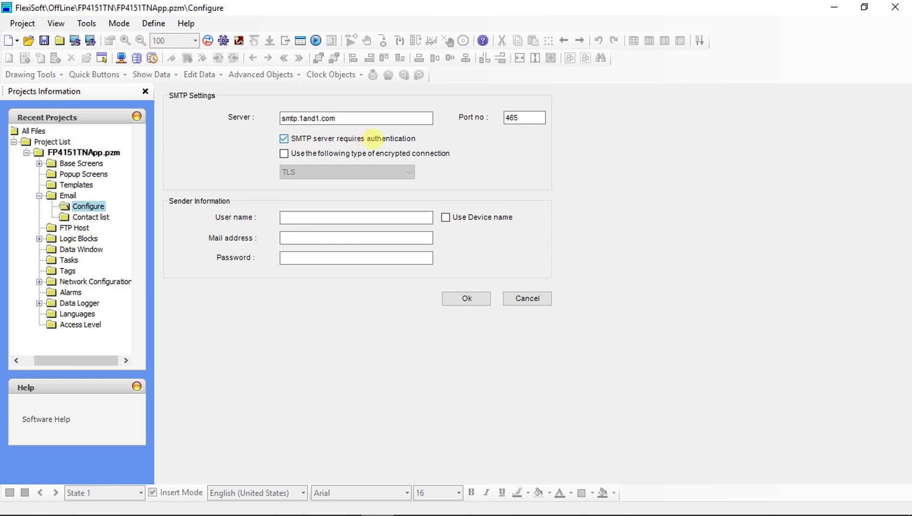
{"action": "left_click", "coordinate": [284, 153]}
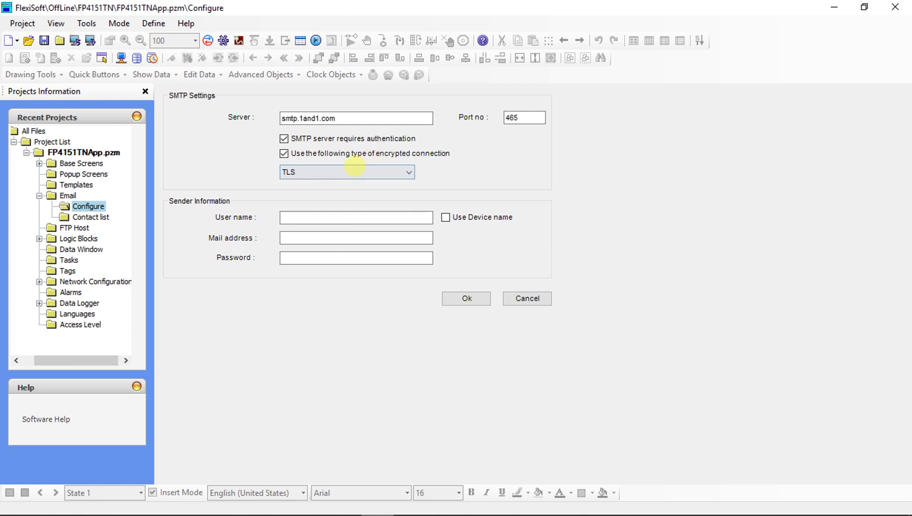
{"action": "left_click", "coordinate": [347, 172]}
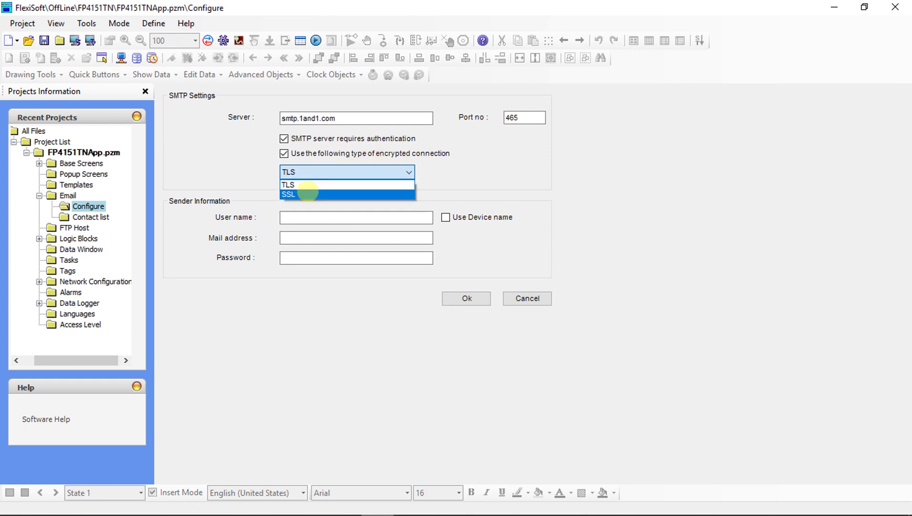
{"action": "left_click", "coordinate": [290, 194]}
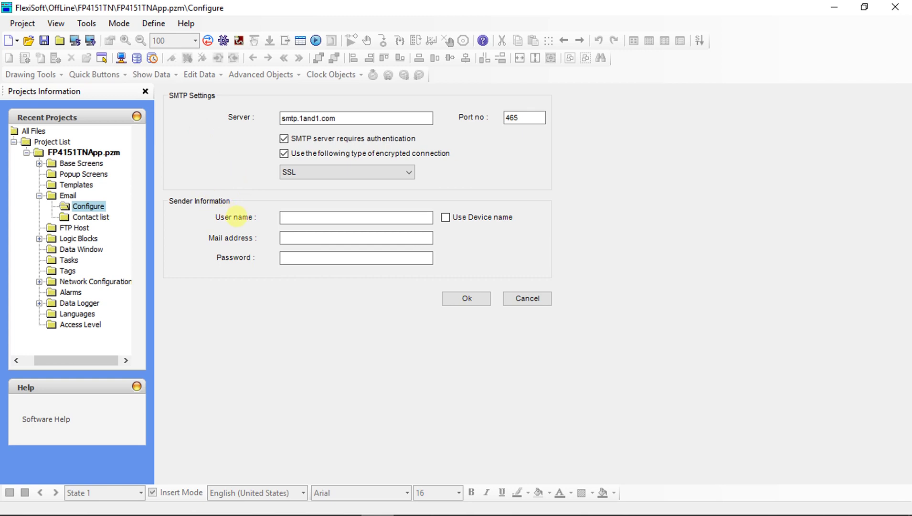
{"action": "left_click", "coordinate": [285, 217]}
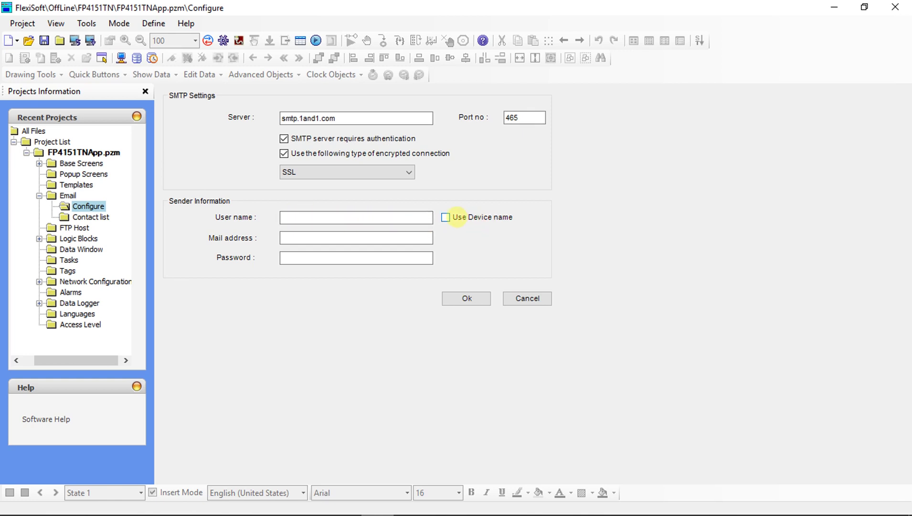
Use the device name as sender, and enter the sender mail address and password.
{"action": "left_click", "coordinate": [445, 217]}
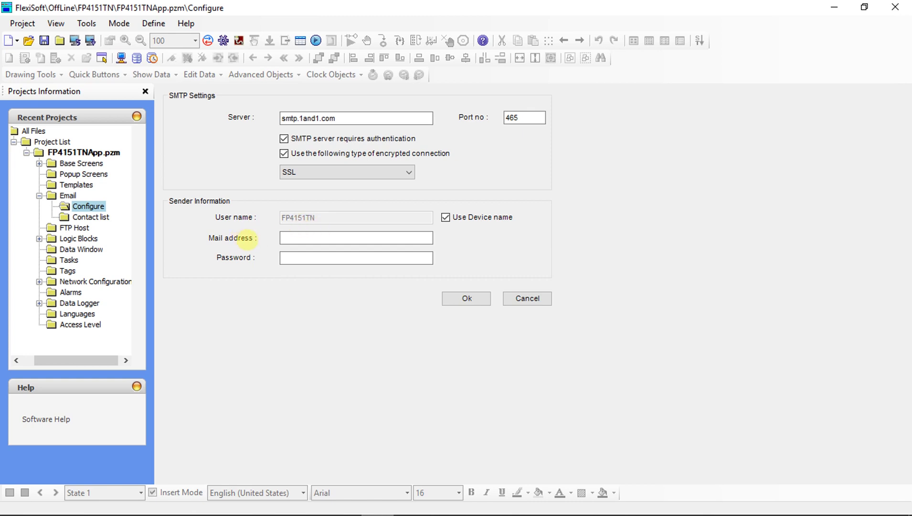
{"action": "left_click", "coordinate": [288, 238]}
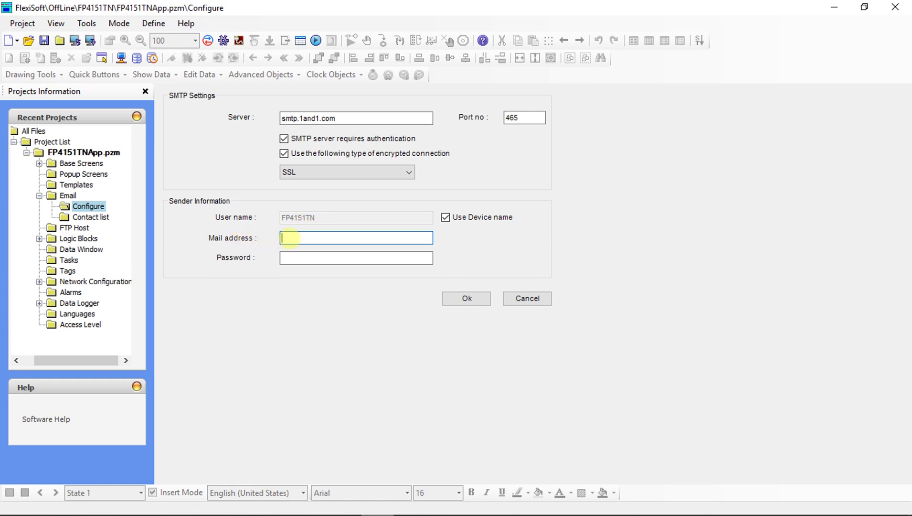
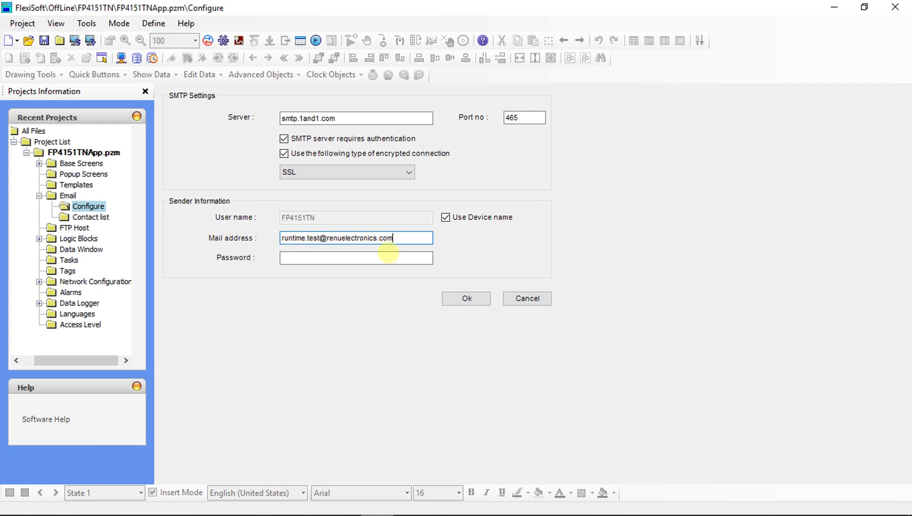
{"action": "left_click", "coordinate": [337, 261]}
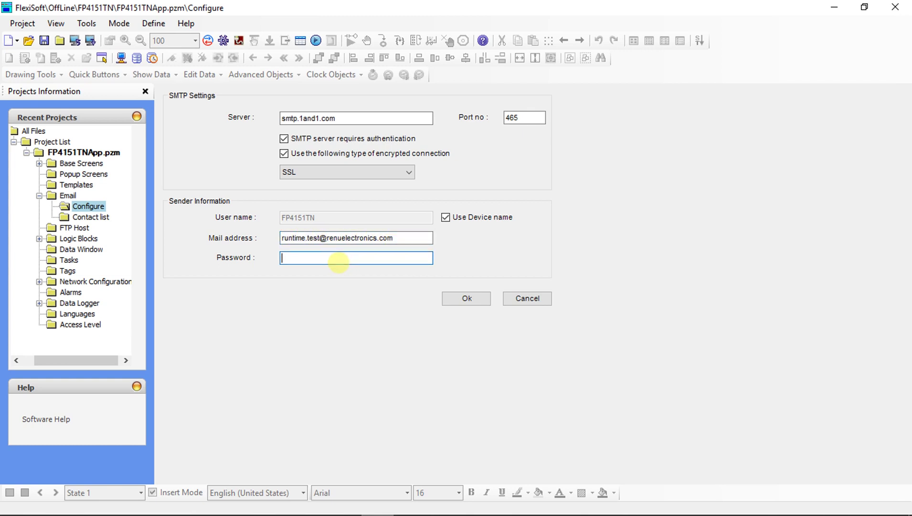
{"action": "key", "text": "Caps_Lock"}
{"action": "type", "text": "**********"}
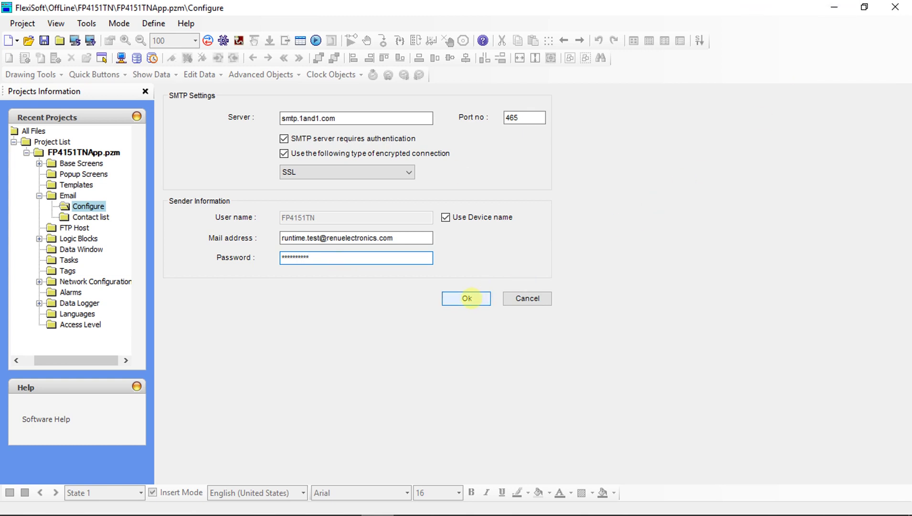
Save the email configuration, acknowledge the success message, and go to the Contact list.
{"action": "left_click", "coordinate": [466, 298]}
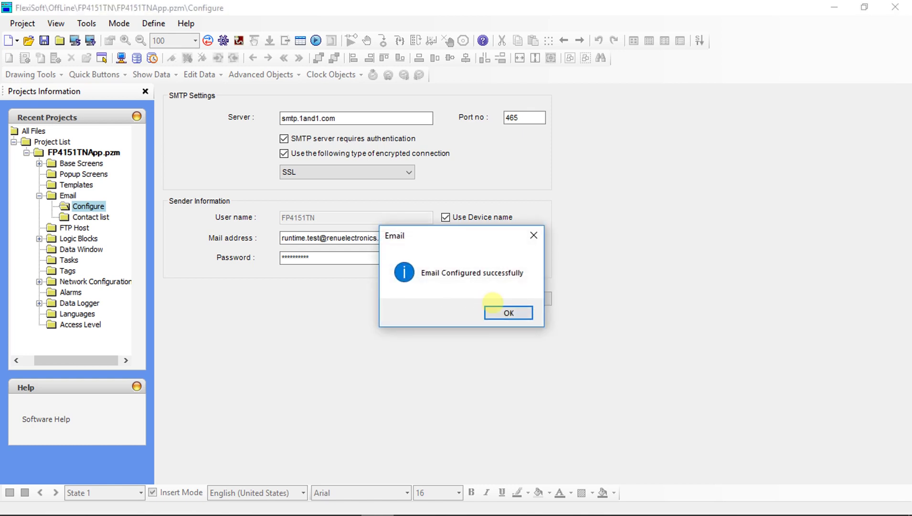
{"action": "left_click", "coordinate": [496, 311]}
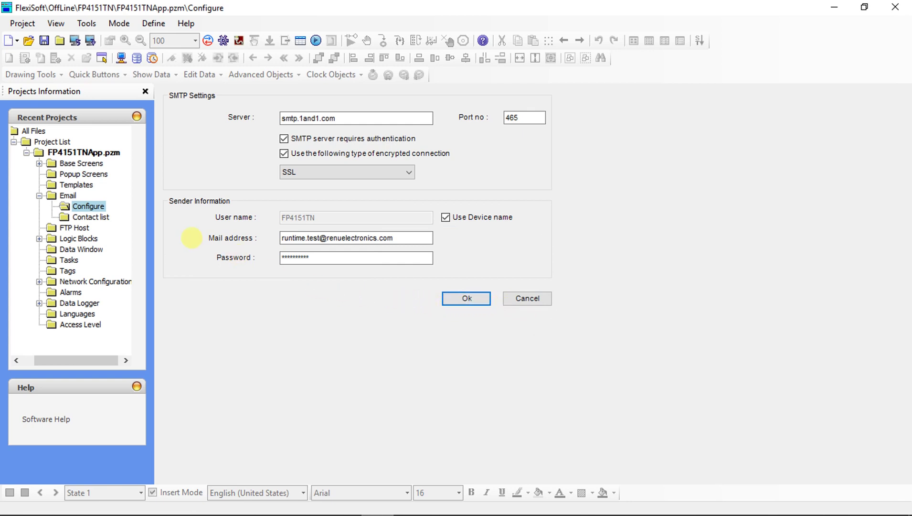
{"action": "left_click", "coordinate": [96, 217]}
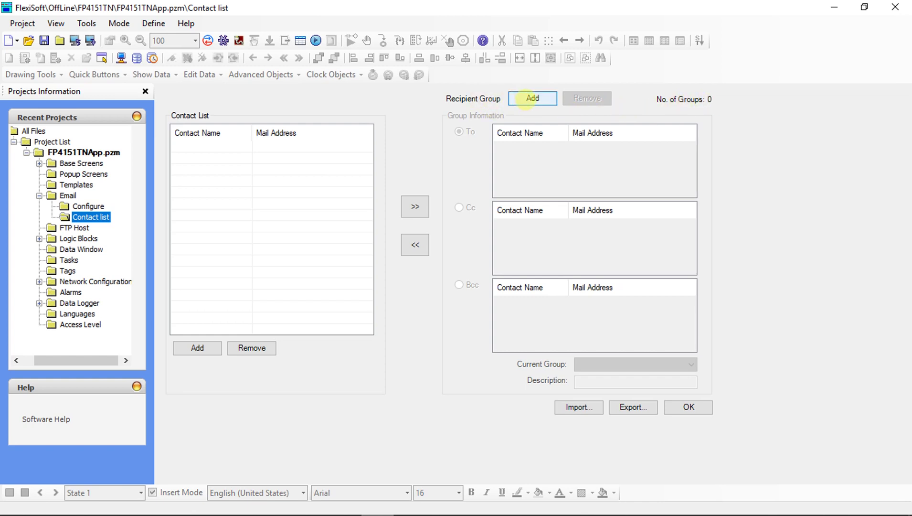
Add a recipient group, remove it, then add it again so only Group 1 exists.
{"action": "left_click", "coordinate": [527, 98]}
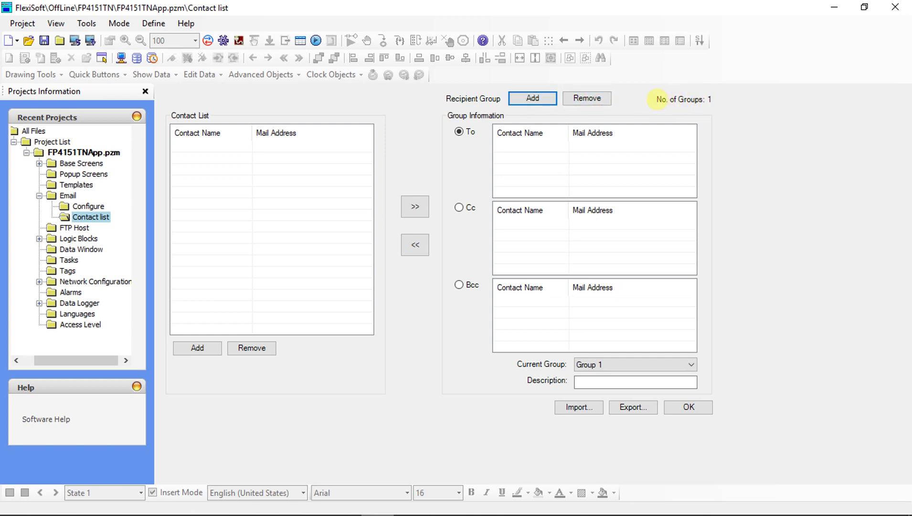
{"action": "left_click", "coordinate": [587, 98]}
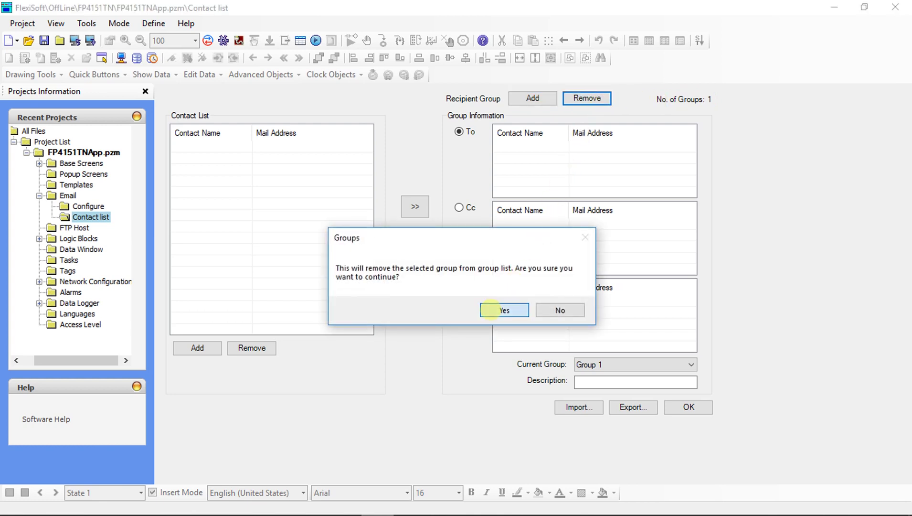
{"action": "left_click", "coordinate": [501, 310]}
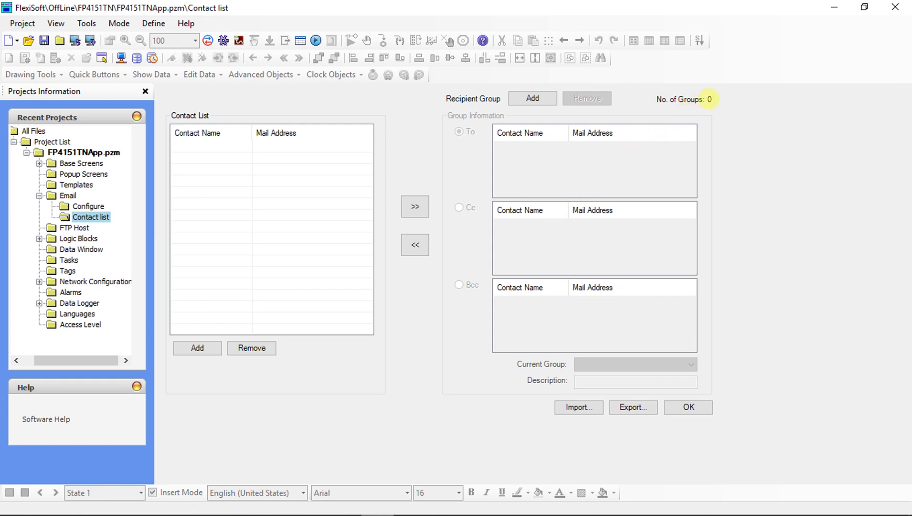
{"action": "left_click", "coordinate": [533, 98]}
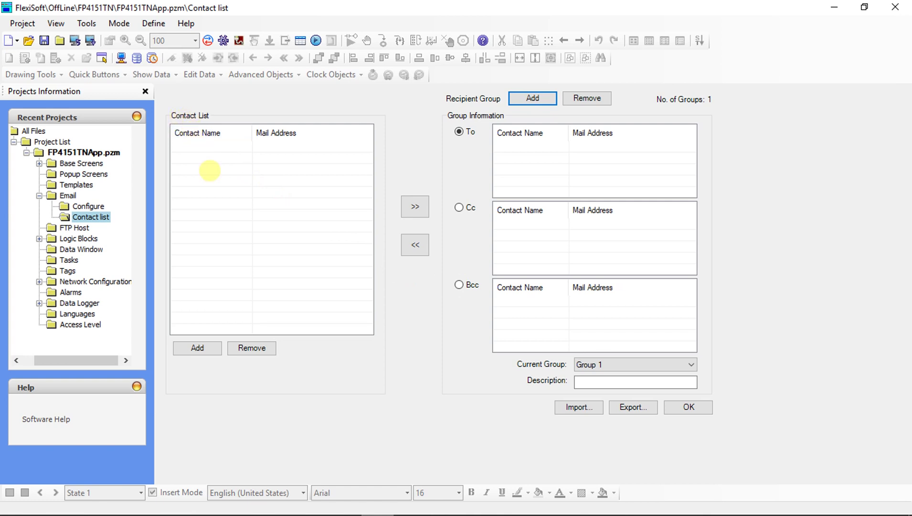
Add a new contact, entering the contact's name and e-mail address, and save it.
{"action": "left_click", "coordinate": [198, 348]}
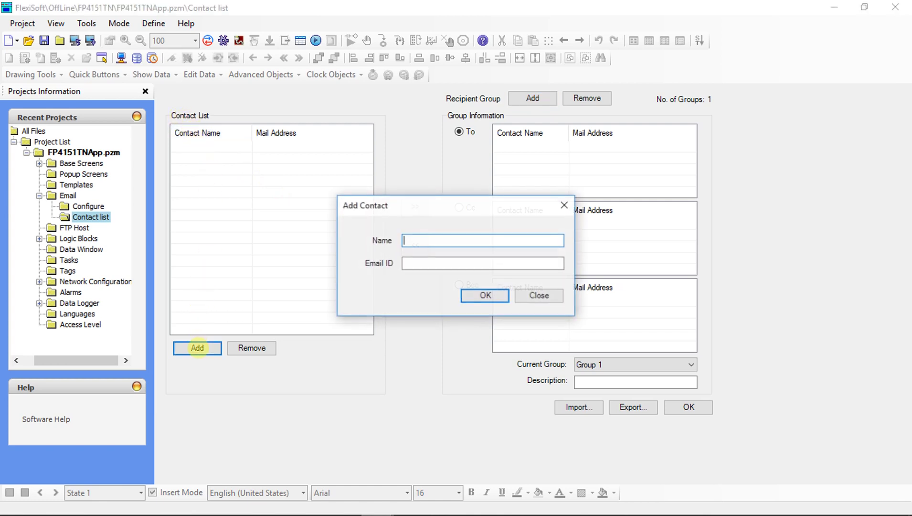
{"action": "type", "text": "PM"}
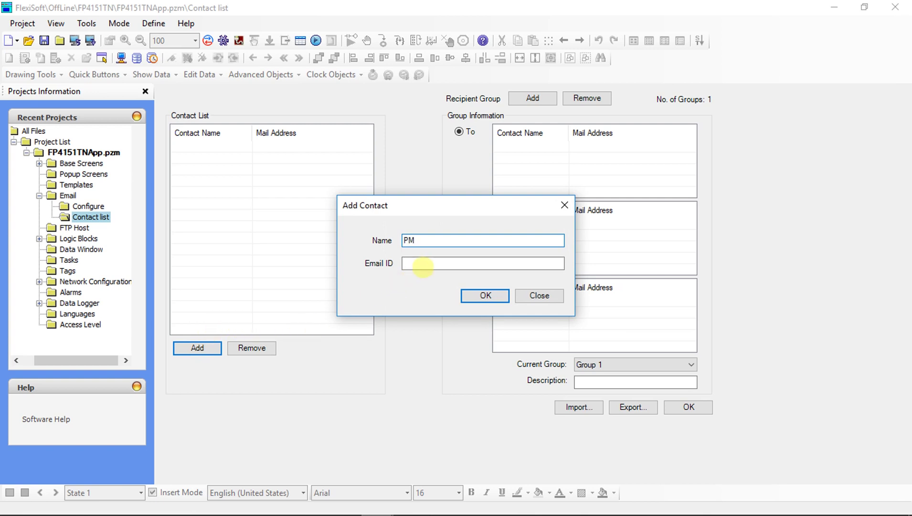
{"action": "left_click", "coordinate": [424, 264]}
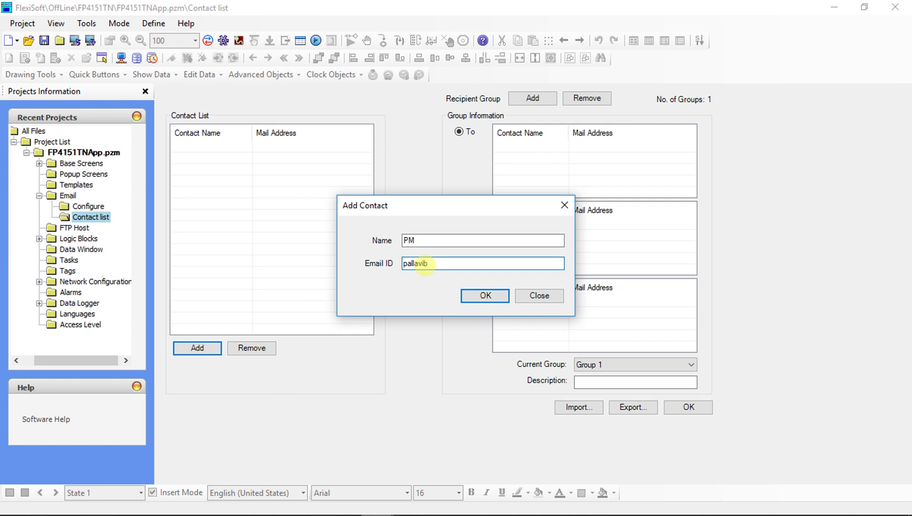
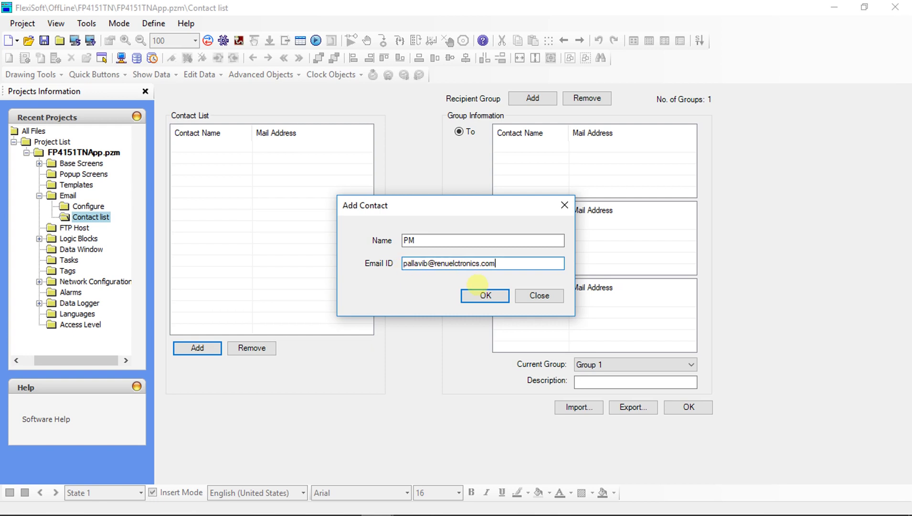
{"action": "left_click", "coordinate": [485, 294]}
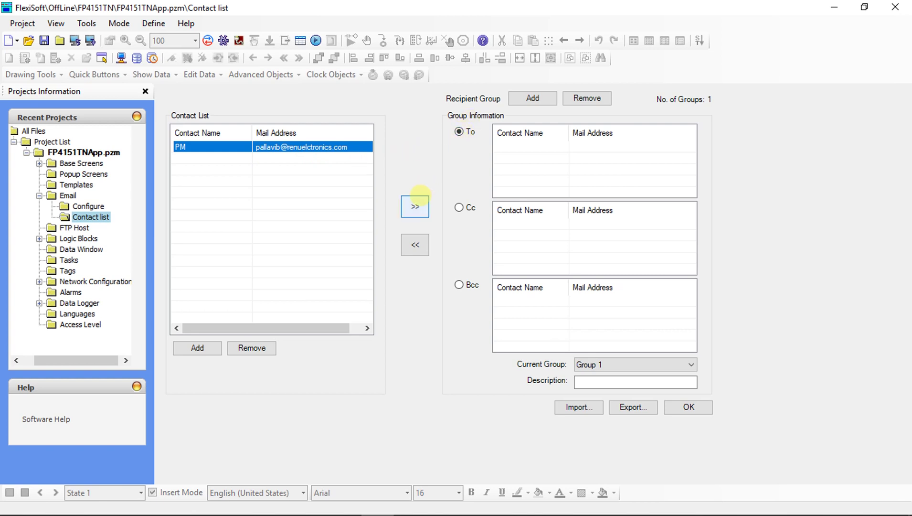
Put the new contact in Group 1's To list, adding then removing it from Cc.
{"action": "left_click", "coordinate": [415, 207]}
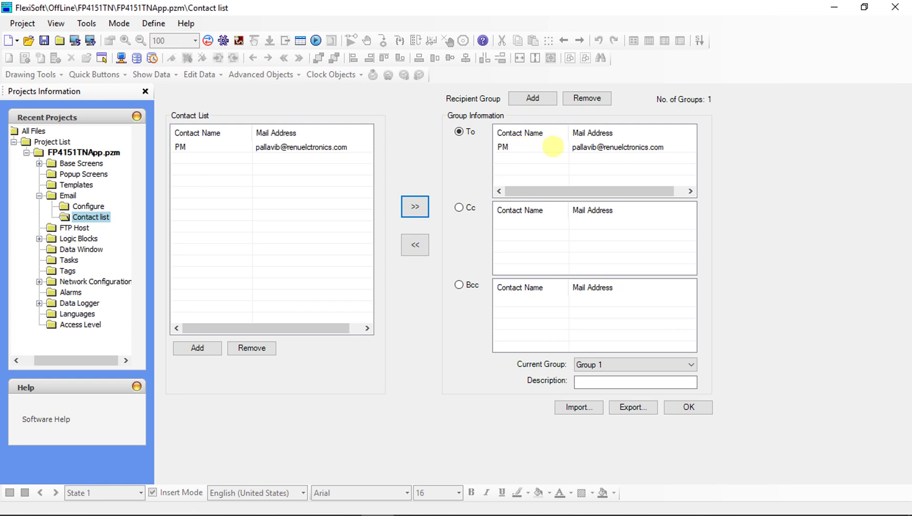
{"action": "left_click", "coordinate": [471, 208]}
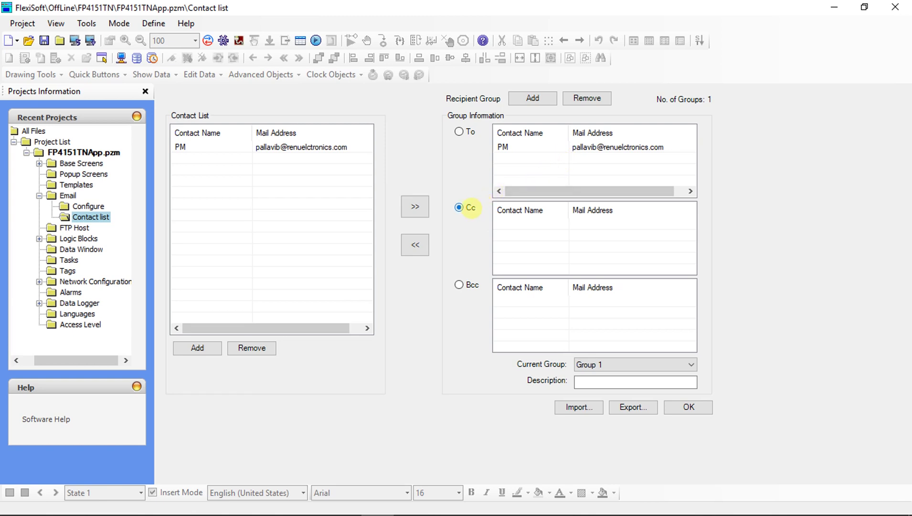
{"action": "left_click", "coordinate": [415, 207]}
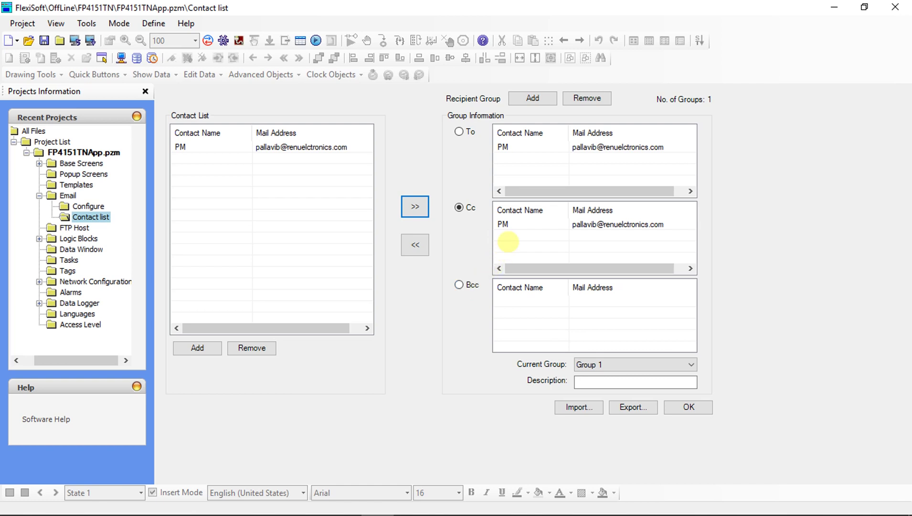
{"action": "left_click", "coordinate": [517, 223]}
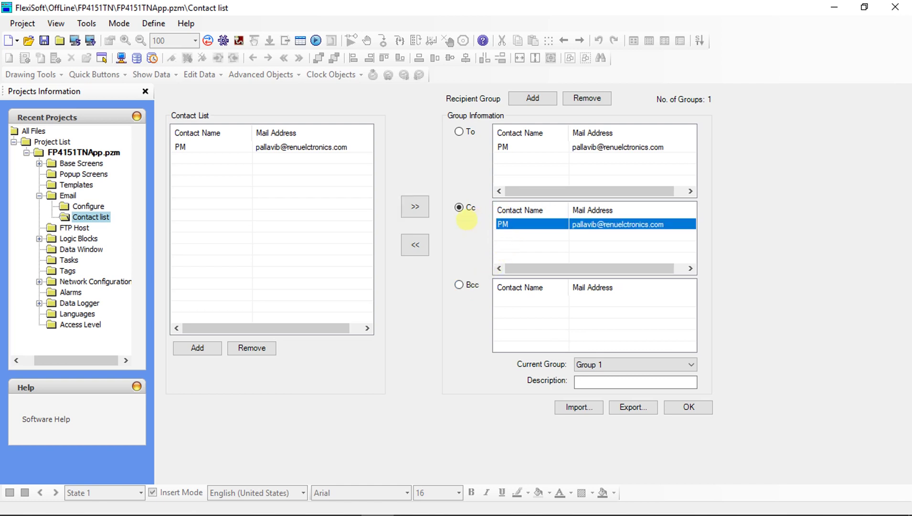
{"action": "left_click", "coordinate": [415, 245]}
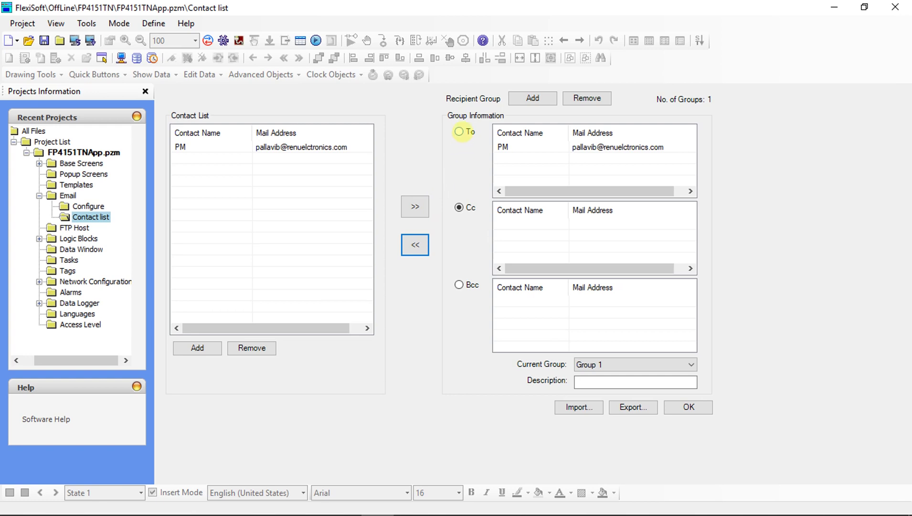
{"action": "left_click", "coordinate": [459, 131]}
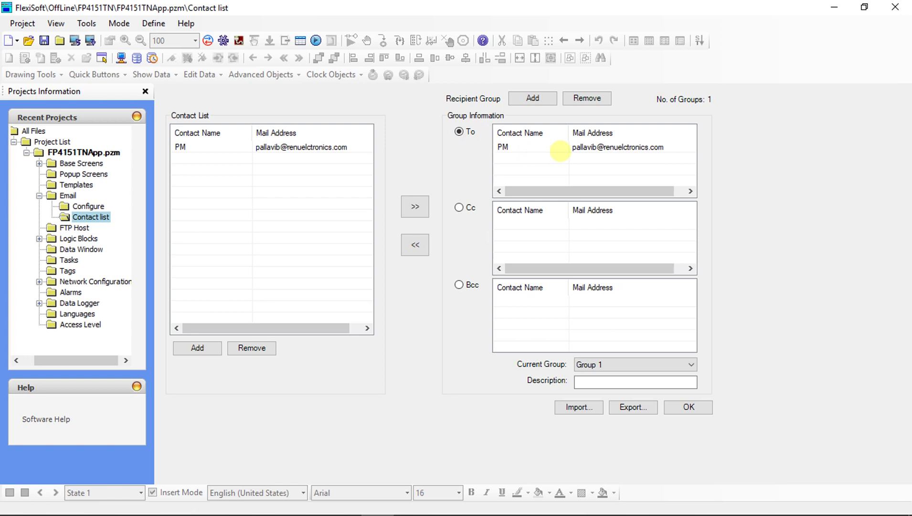
Keep Group 1 selected and give it the description 'Test Email'.
{"action": "left_click", "coordinate": [598, 366]}
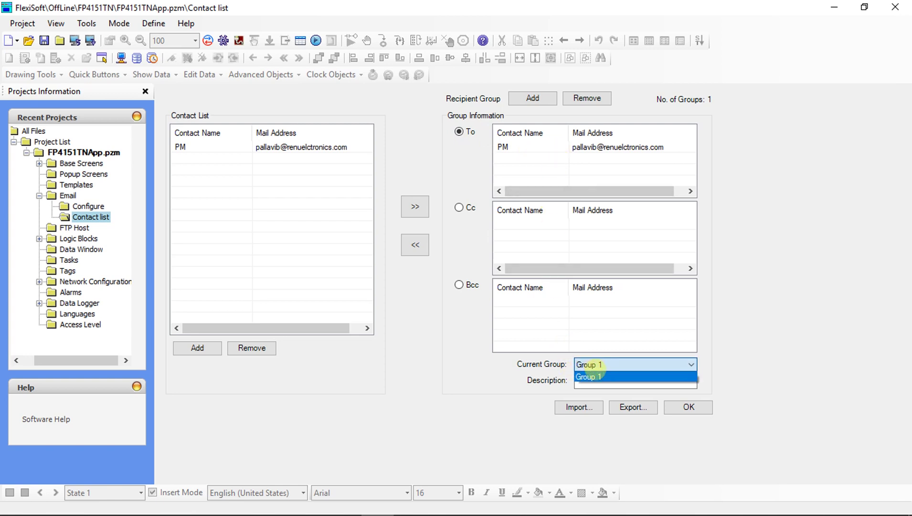
{"action": "left_click", "coordinate": [595, 376]}
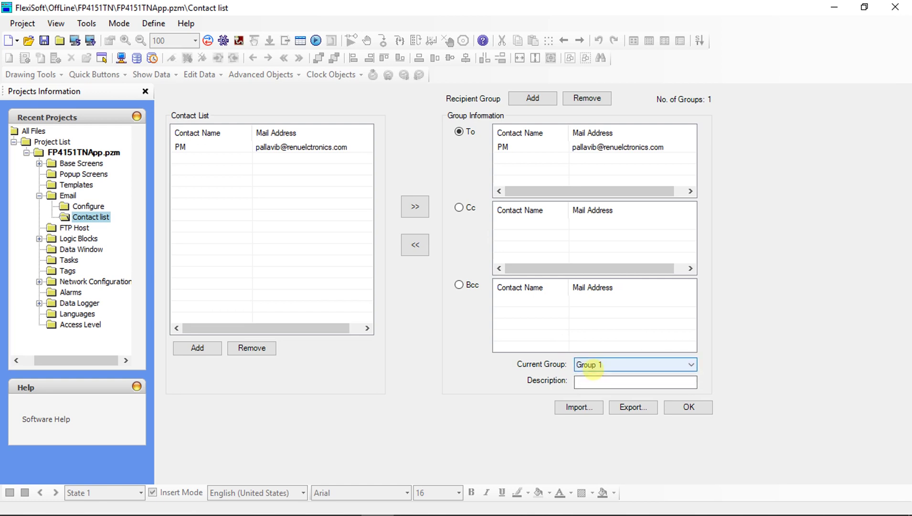
{"action": "left_click", "coordinate": [587, 381]}
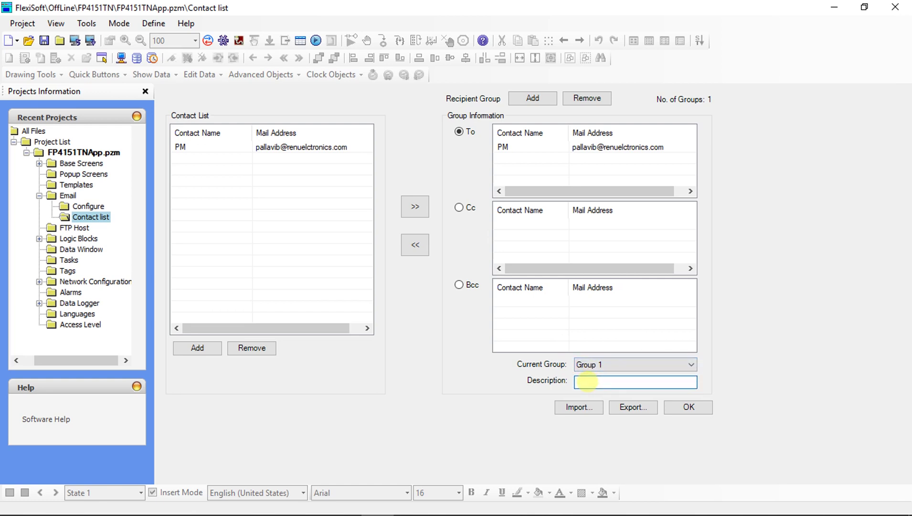
{"action": "type", "text": "Test Email"}
Save the contact configuration, confirm success, and return to the Email list.
{"action": "left_click", "coordinate": [674, 408]}
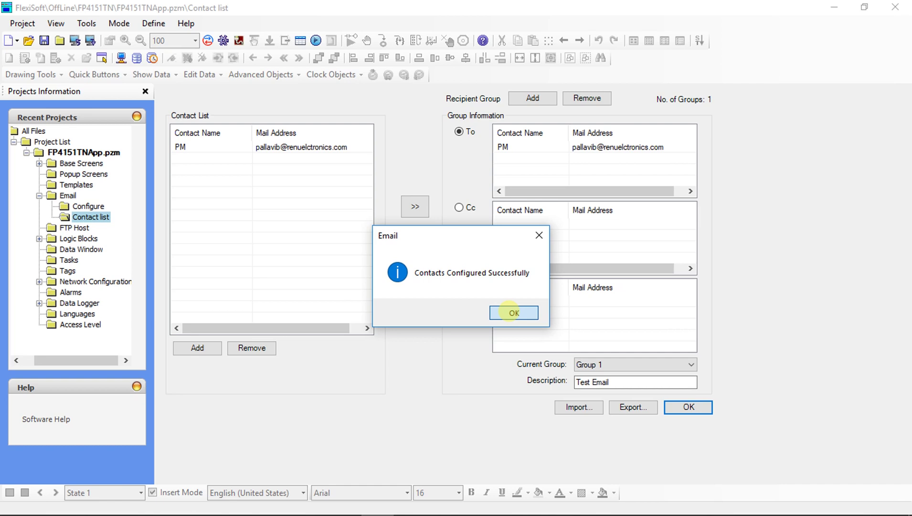
{"action": "left_click", "coordinate": [514, 312]}
{"action": "left_click", "coordinate": [64, 196]}
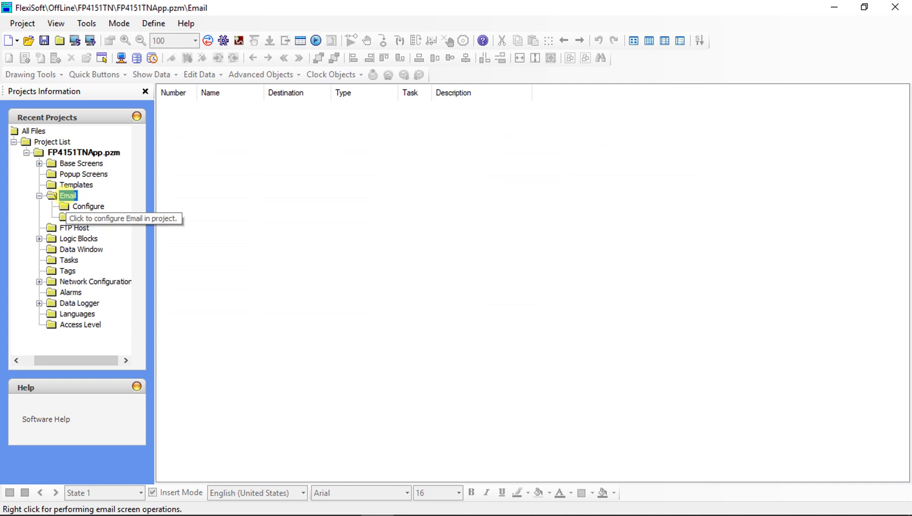
Create email screen Email1 from the Email node's menu and open it in the editor.
{"action": "right_click", "coordinate": [67, 196]}
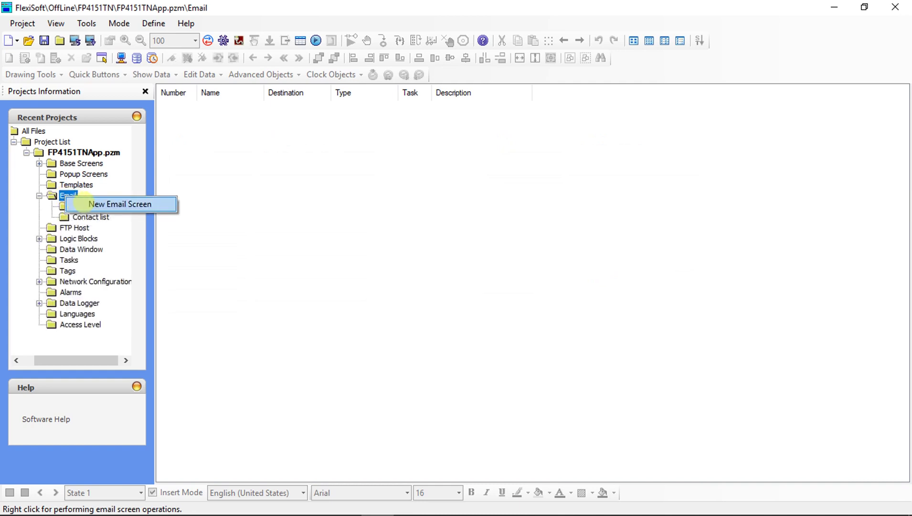
{"action": "left_click", "coordinate": [86, 203]}
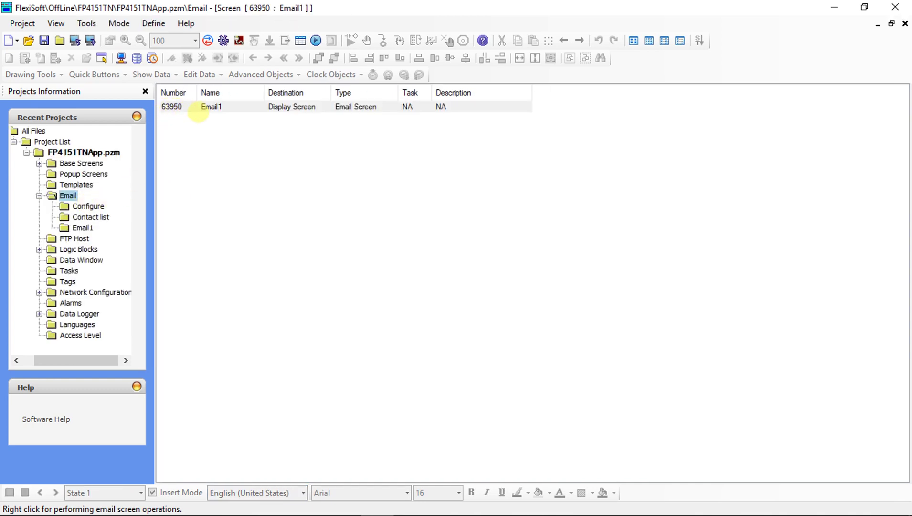
{"action": "double_click", "coordinate": [261, 107]}
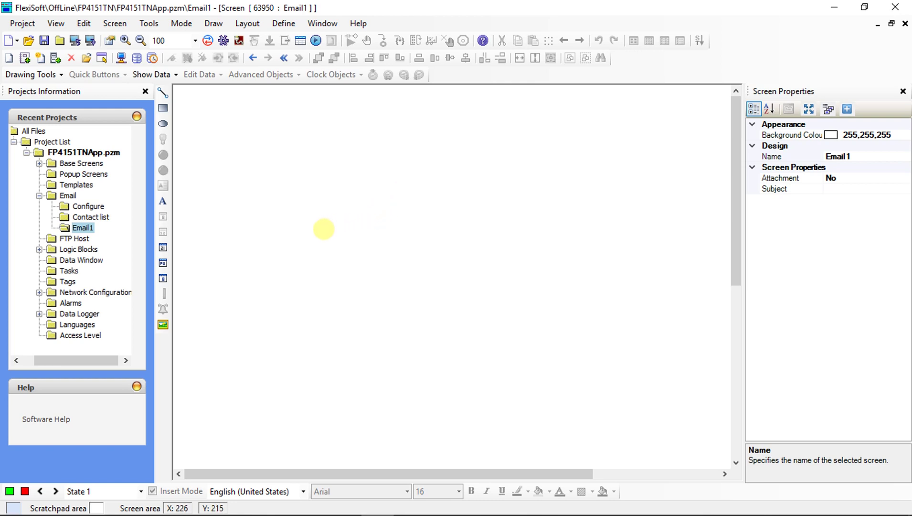
{"action": "left_click", "coordinate": [163, 201]}
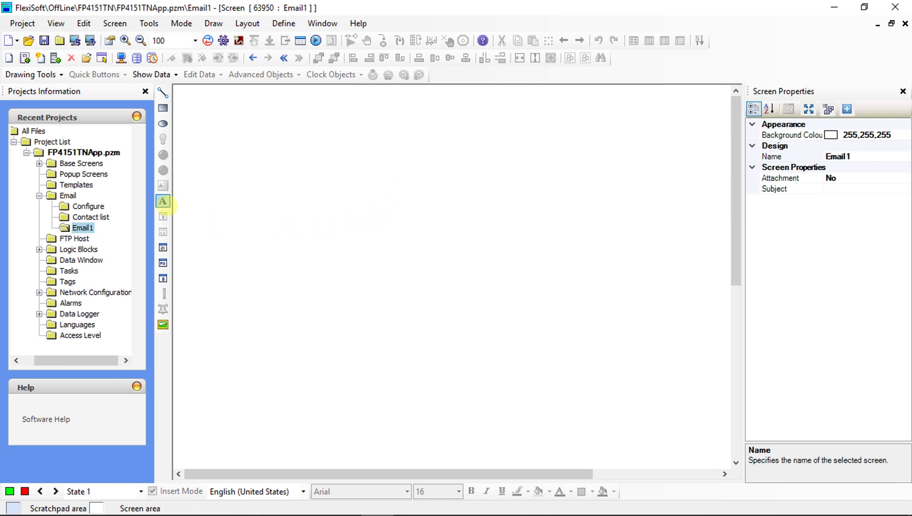
Draw a Multilingual Text box on Email1 and set its text to 'High Level'.
{"action": "left_click_drag", "start_coordinate": [280, 194], "coordinate": [562, 231]}
{"action": "left_click_drag", "start_coordinate": [469, 222], "coordinate": [498, 232]}
{"action": "left_click", "coordinate": [852, 210]}
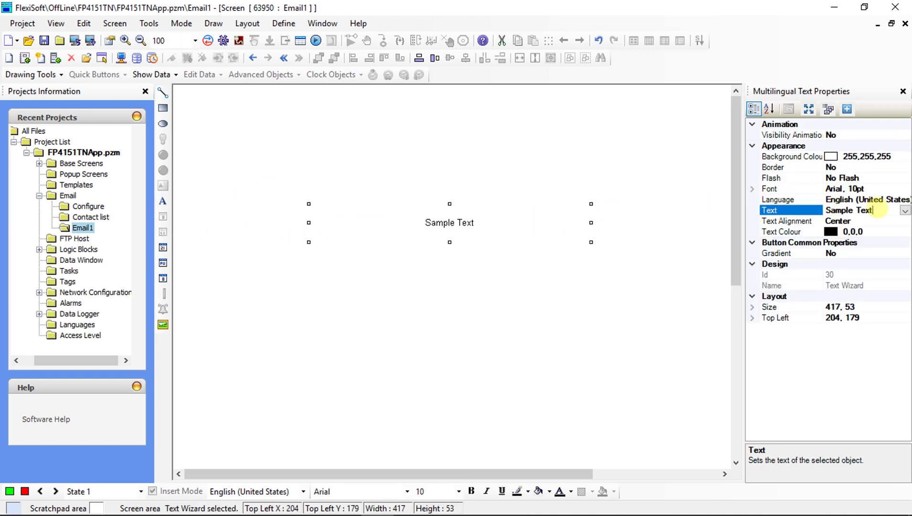
{"action": "left_click", "coordinate": [850, 210]}
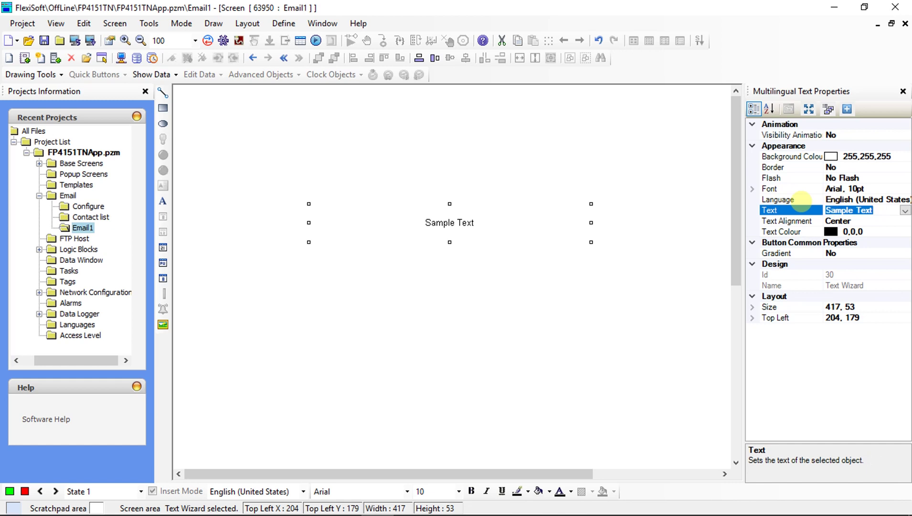
{"action": "type", "text": "High Level"}
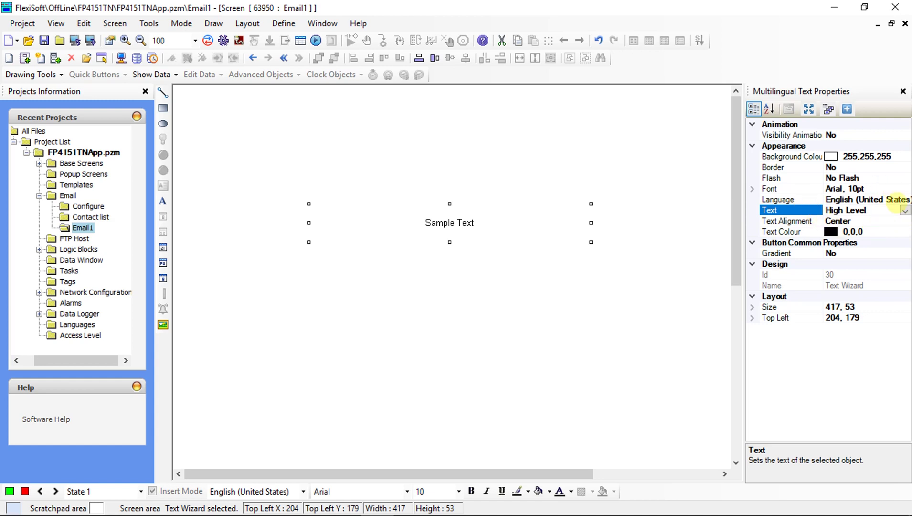
{"action": "left_click", "coordinate": [897, 189]}
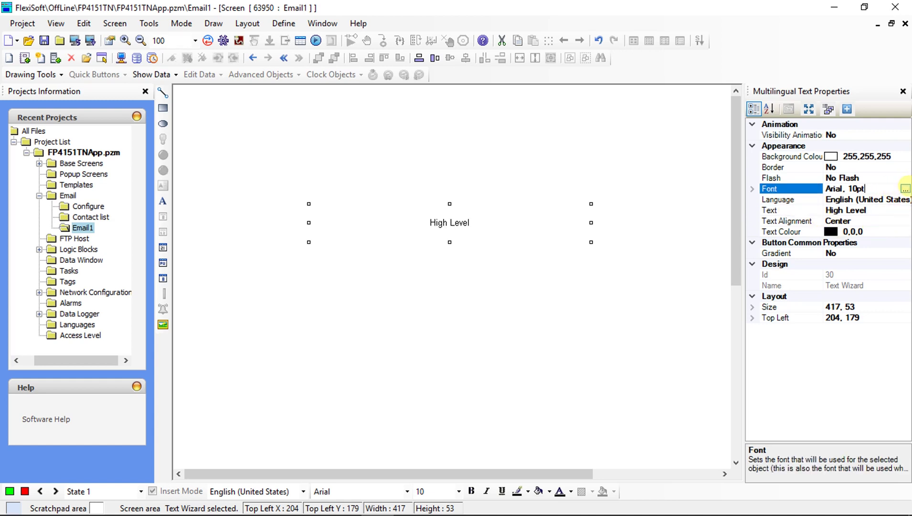
Make the label bold at size 16 with a yellow background, then show Logic Blocks.
{"action": "left_click", "coordinate": [906, 189]}
{"action": "left_click", "coordinate": [444, 188]}
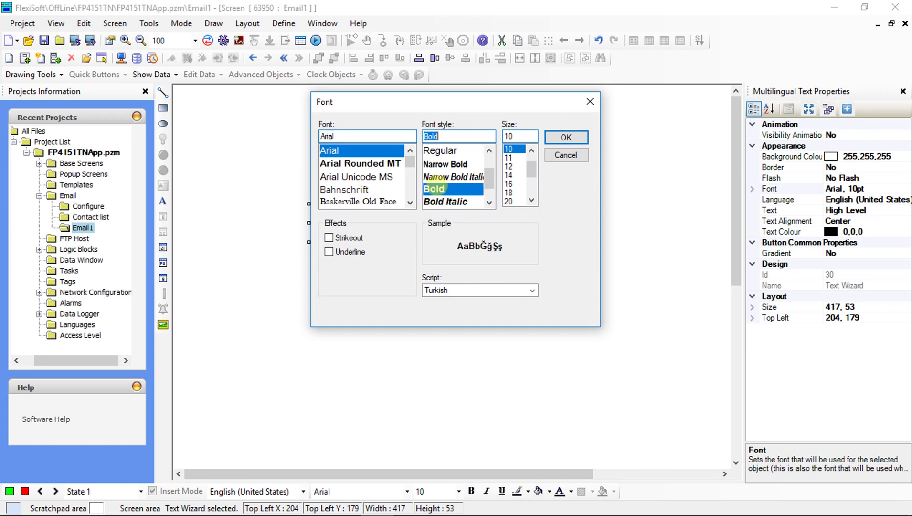
{"action": "left_click", "coordinate": [508, 184]}
{"action": "left_click", "coordinate": [565, 137]}
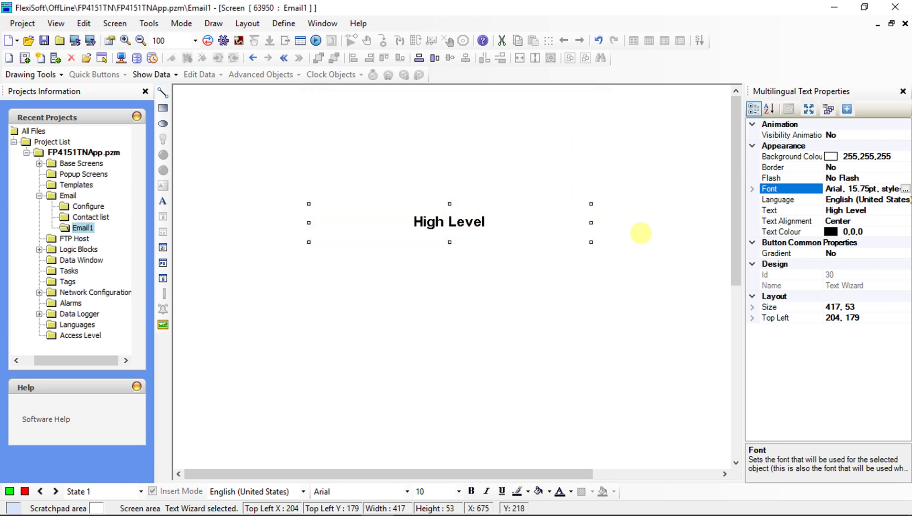
{"action": "left_click", "coordinate": [903, 157]}
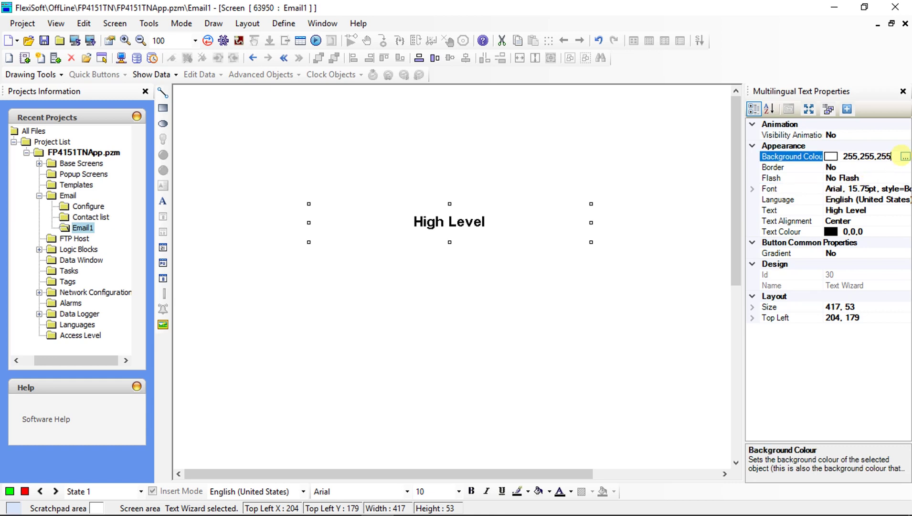
{"action": "left_click", "coordinate": [905, 157]}
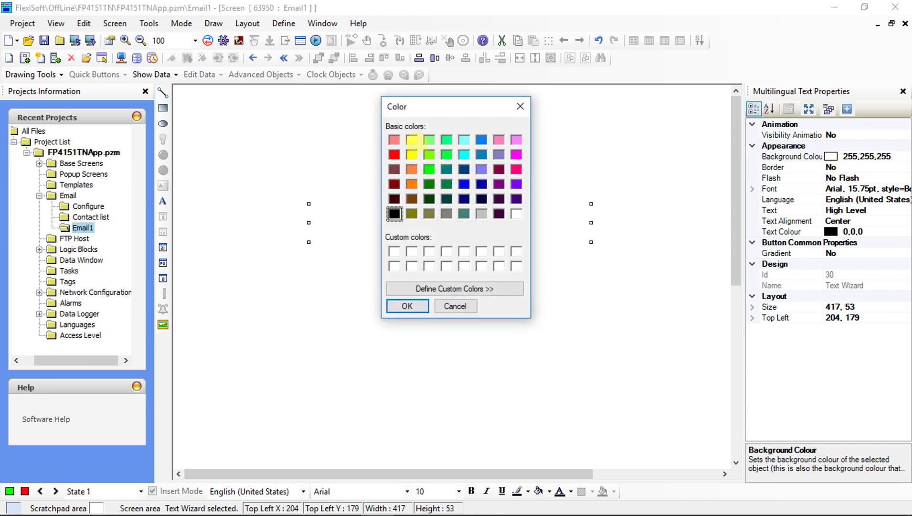
{"action": "left_click", "coordinate": [412, 154]}
{"action": "left_click", "coordinate": [407, 305]}
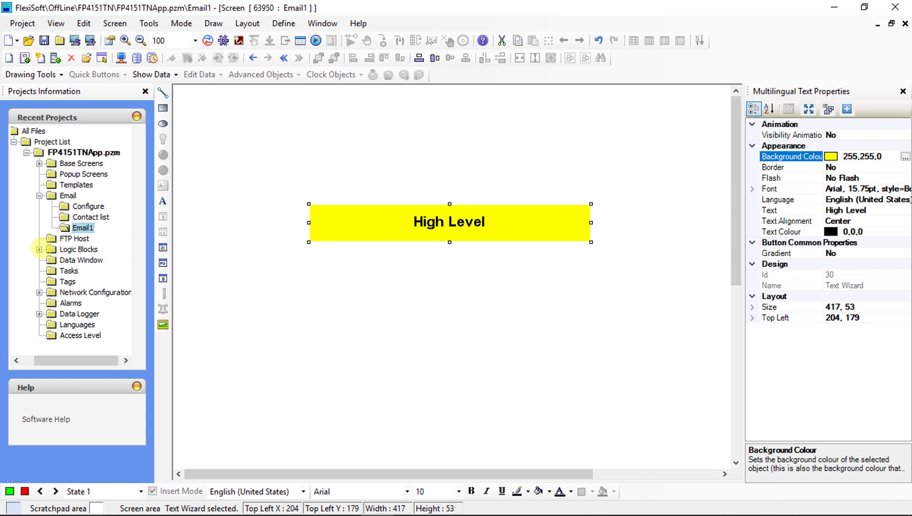
{"action": "left_click", "coordinate": [39, 248]}
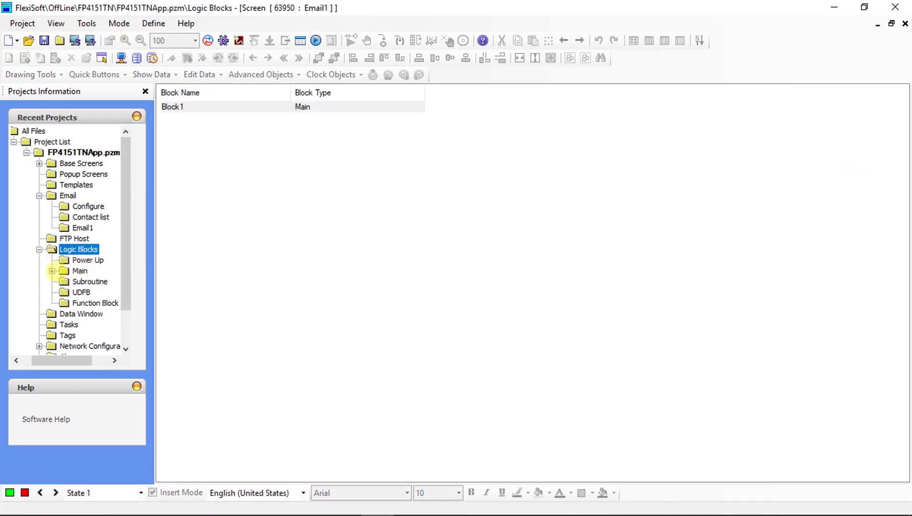
Open Block1, insert a rung, and assign contact in1, declared as a global BOOL.
{"action": "left_click", "coordinate": [52, 271]}
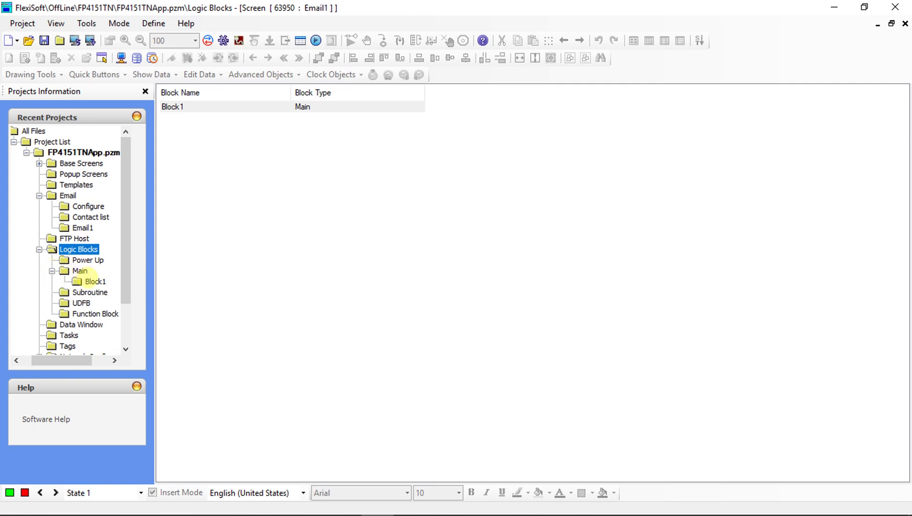
{"action": "double_click", "coordinate": [93, 279]}
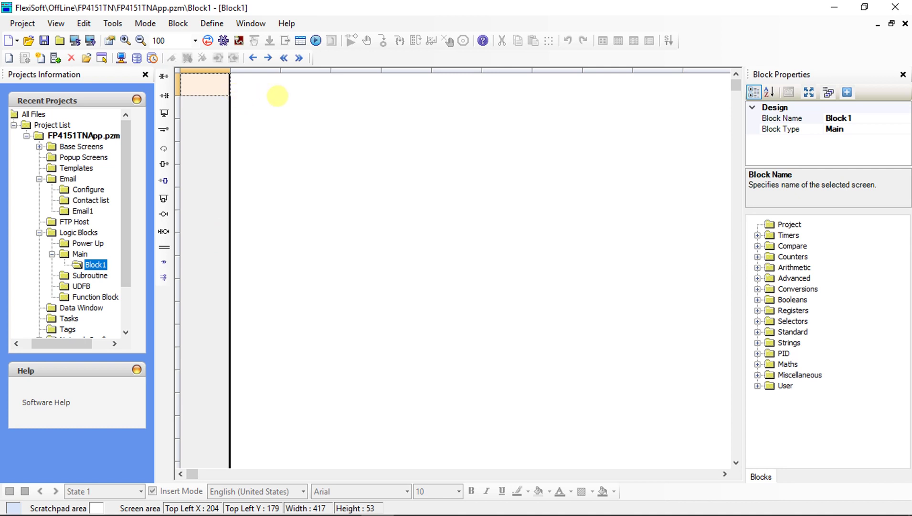
{"action": "left_click", "coordinate": [163, 76]}
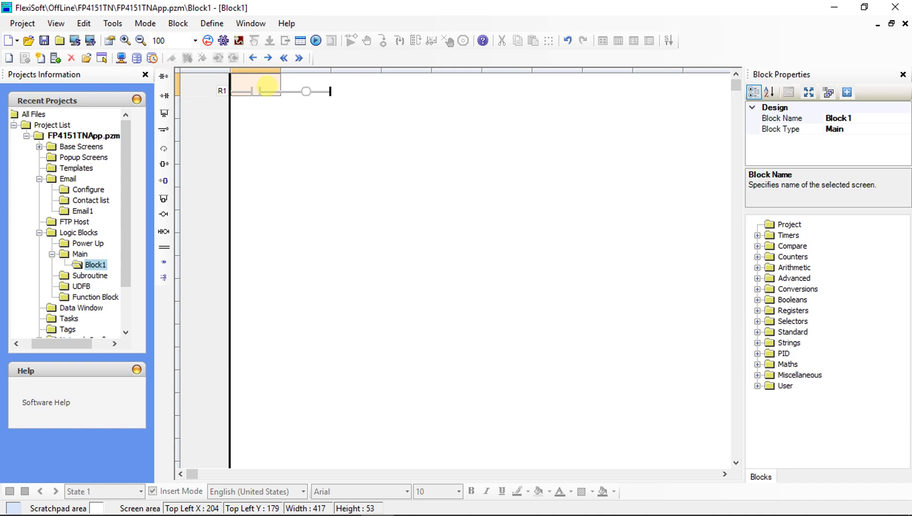
{"action": "double_click", "coordinate": [267, 87]}
{"action": "type", "text": "in1"}
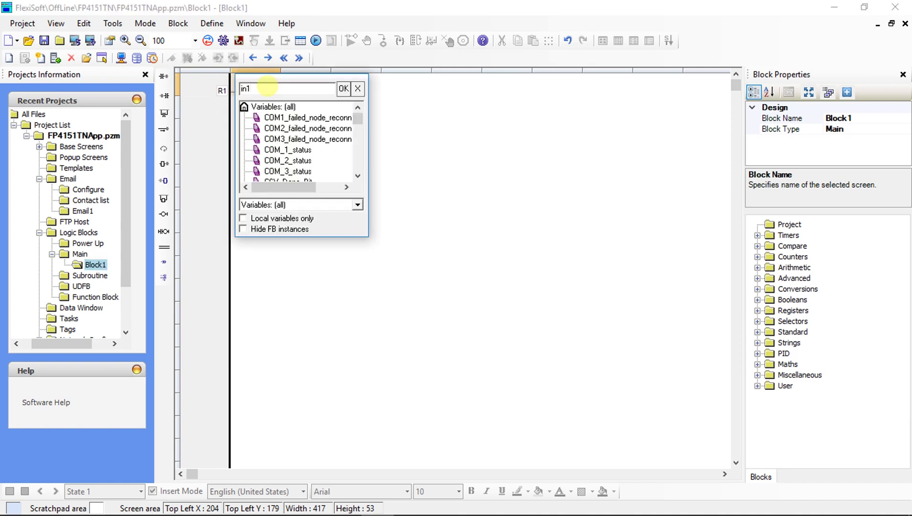
{"action": "key", "text": "Return"}
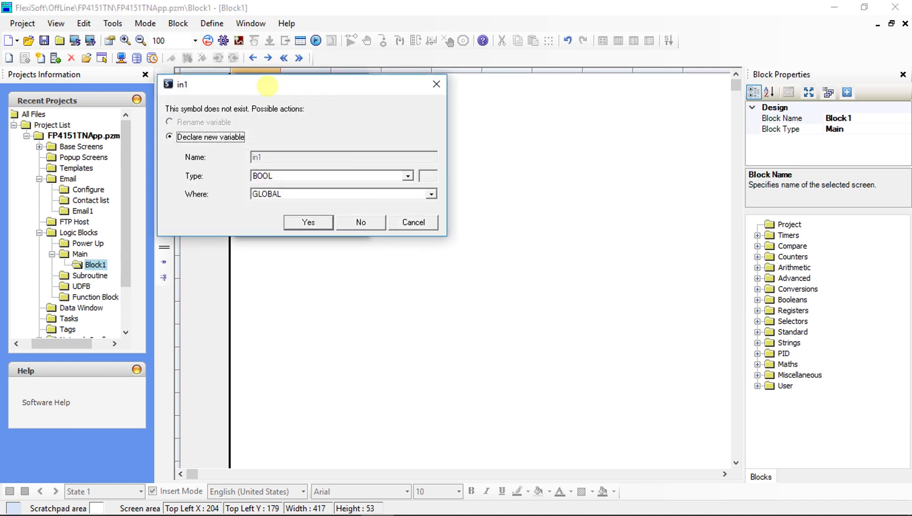
{"action": "left_click", "coordinate": [297, 220]}
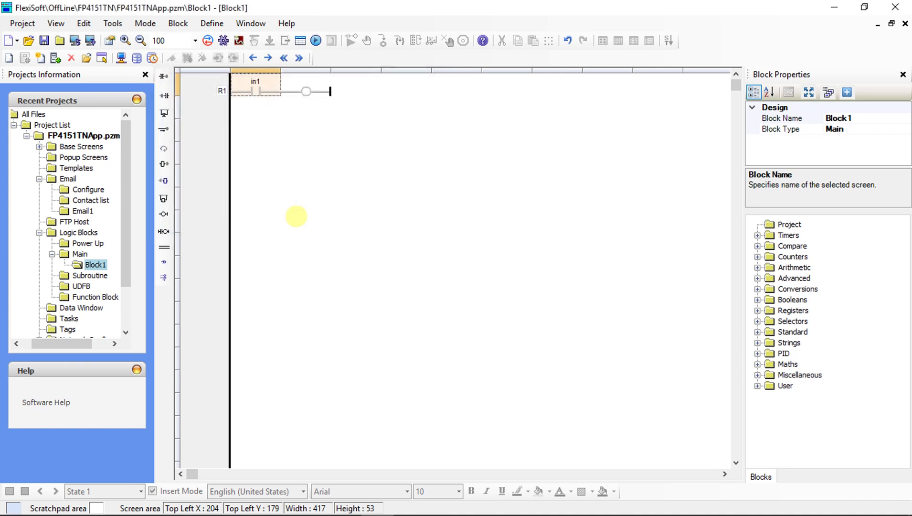
Assign coil o1, declared as a new global BOOL variable, and widen the rung cells.
{"action": "left_click", "coordinate": [323, 87]}
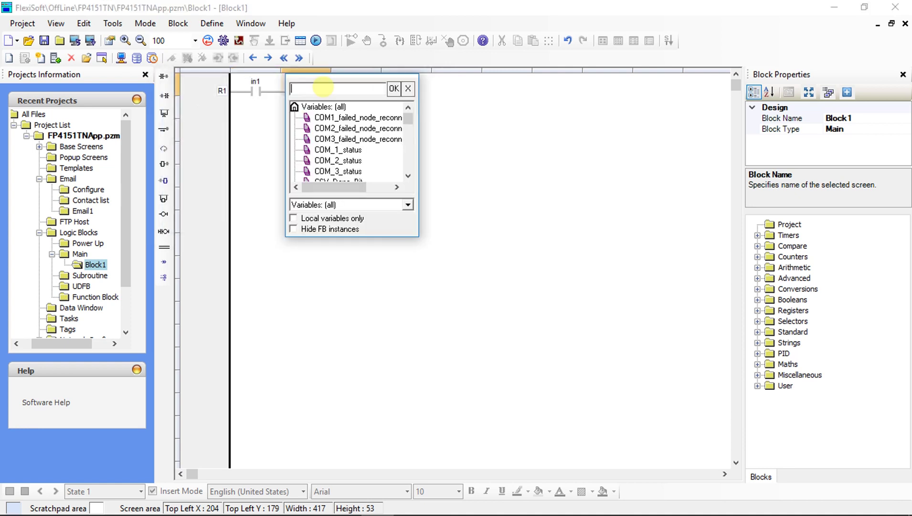
{"action": "type", "text": "o1"}
{"action": "key", "text": "Return"}
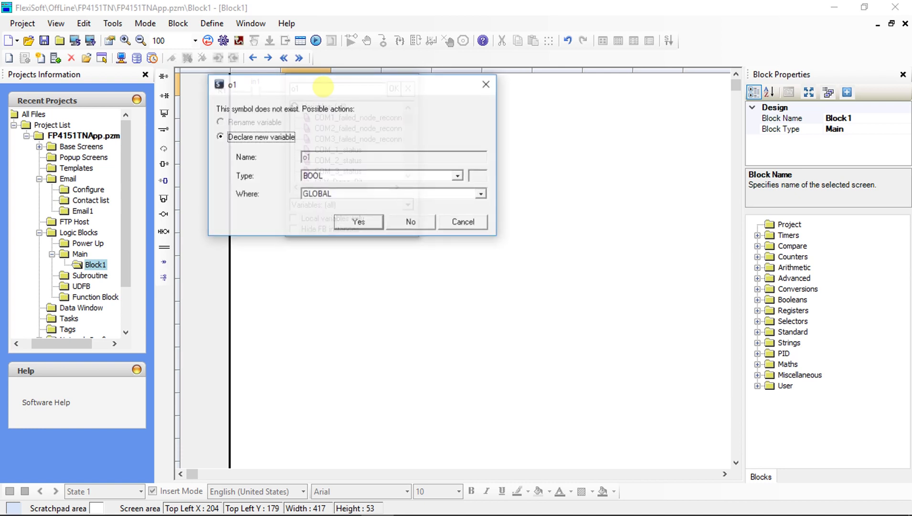
{"action": "left_click", "coordinate": [356, 222]}
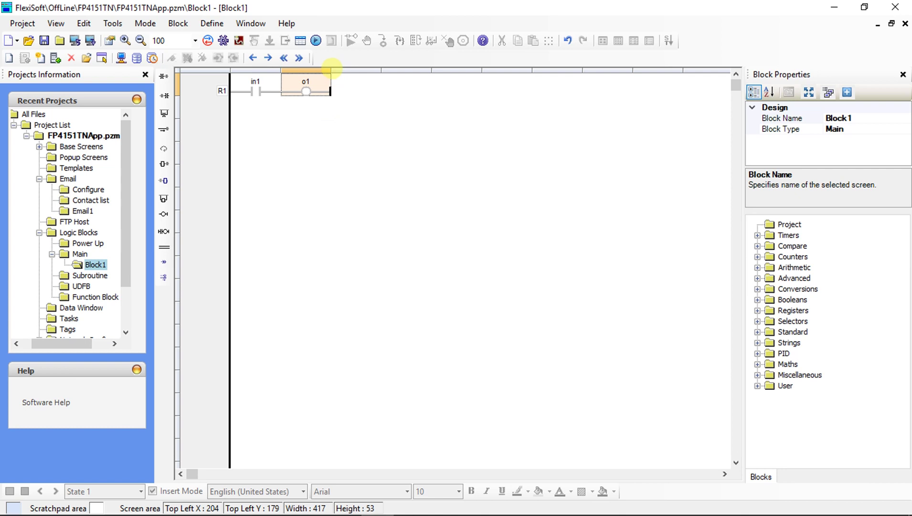
{"action": "left_click", "coordinate": [336, 71]}
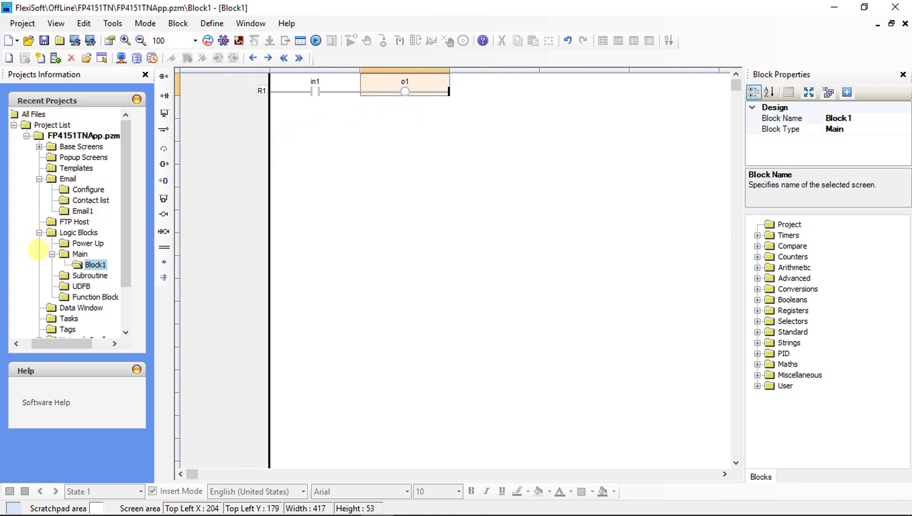
{"action": "scroll", "coordinate": [38, 248], "scroll_direction": "down", "scroll_amount": 2}
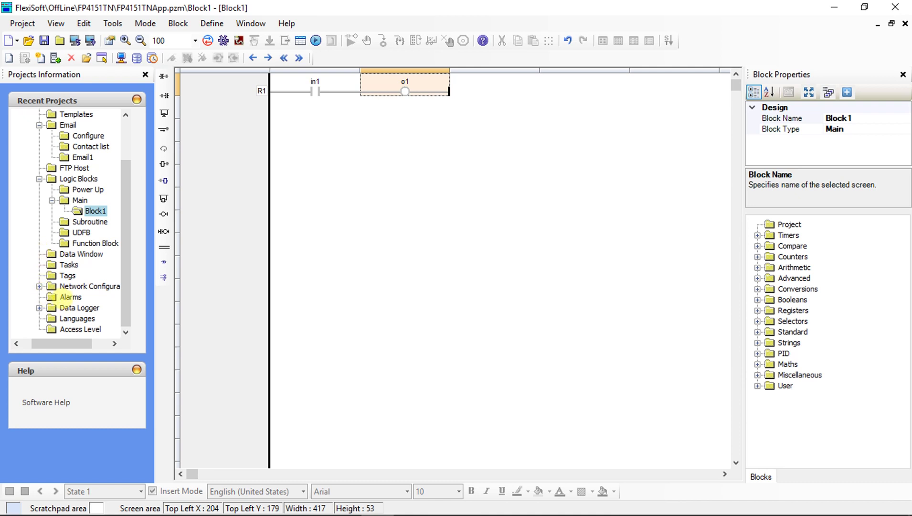
Set the alarm tag to o1 with tag type Coil.
{"action": "double_click", "coordinate": [53, 296]}
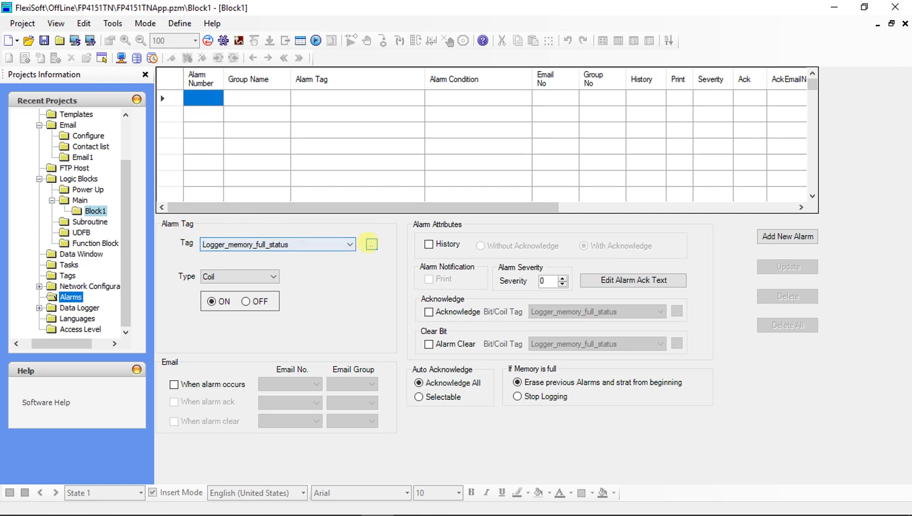
{"action": "left_click", "coordinate": [372, 244]}
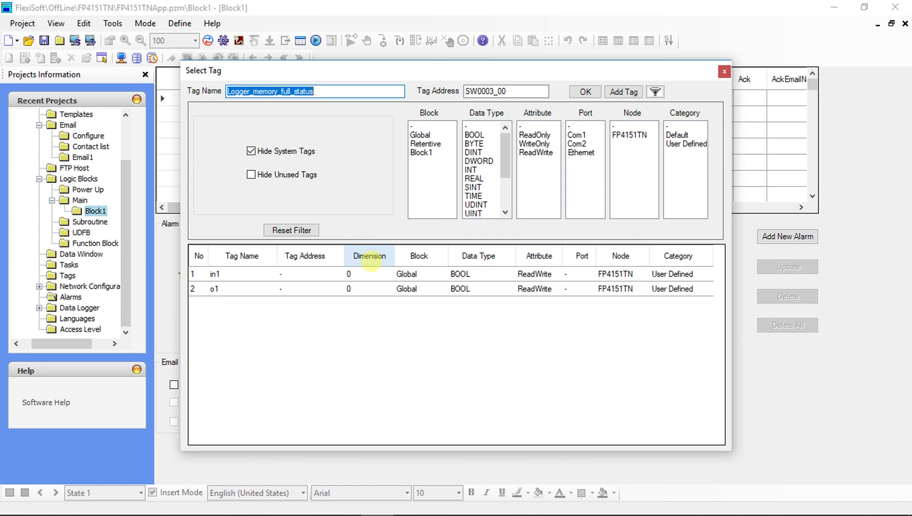
{"action": "left_click", "coordinate": [375, 288]}
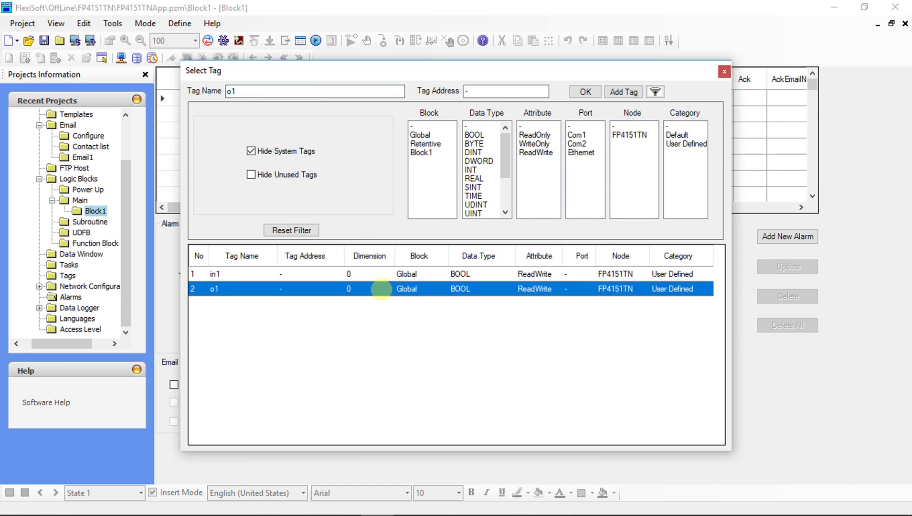
{"action": "left_click", "coordinate": [586, 92]}
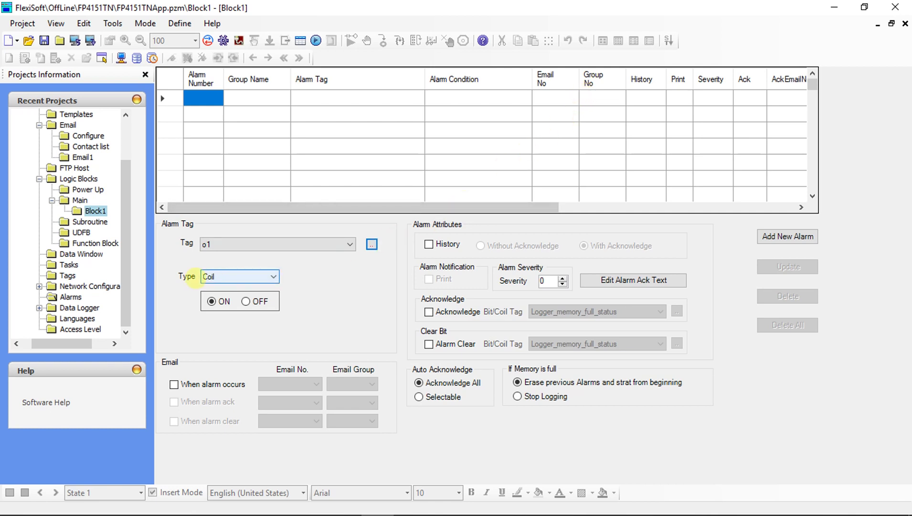
{"action": "left_click", "coordinate": [226, 280]}
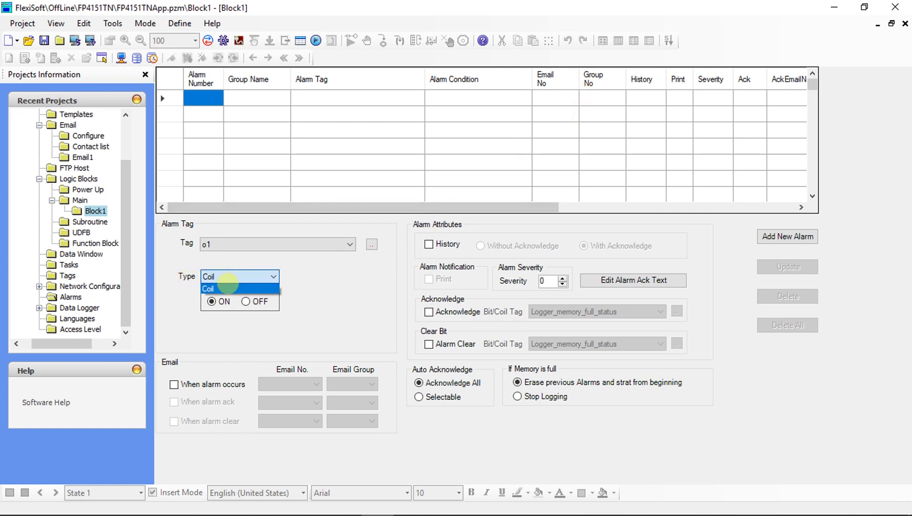
{"action": "left_click", "coordinate": [227, 287]}
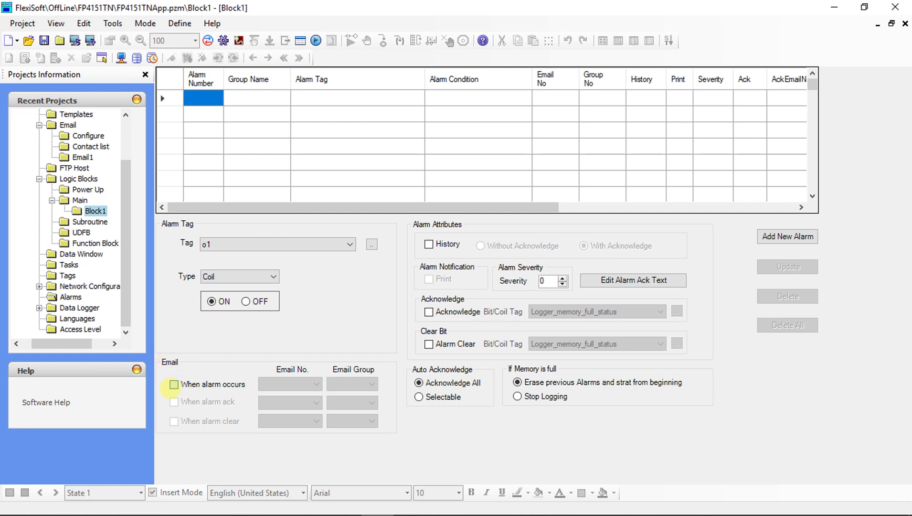
Send Email1 to Group 1 when the alarm occurs, and require acknowledgement.
{"action": "left_click", "coordinate": [174, 385]}
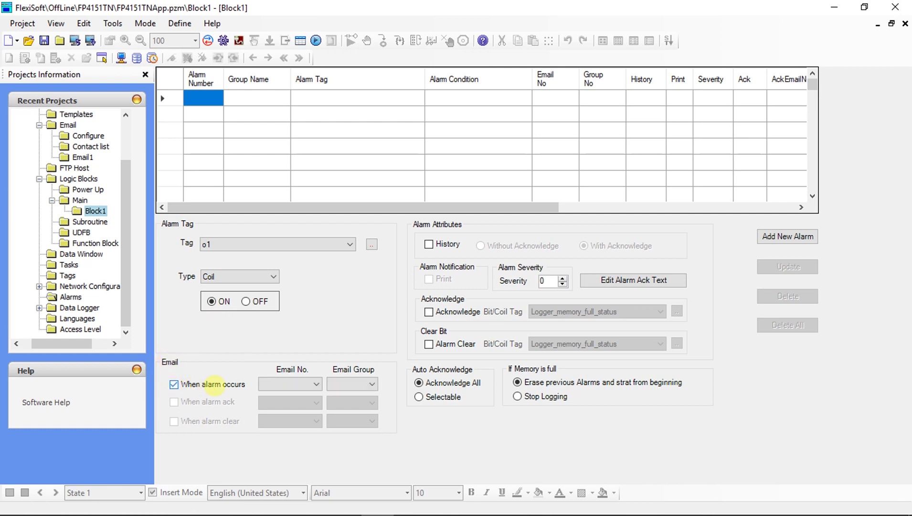
{"action": "left_click", "coordinate": [283, 383]}
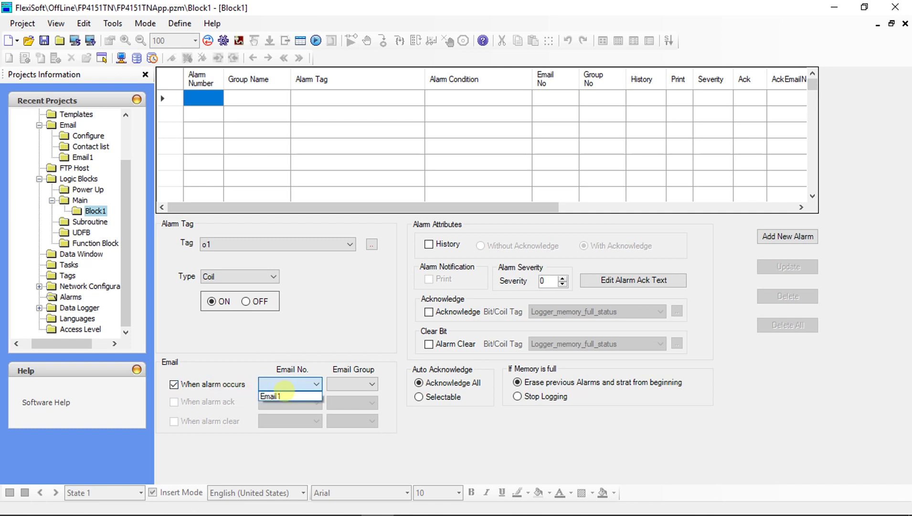
{"action": "left_click", "coordinate": [282, 396]}
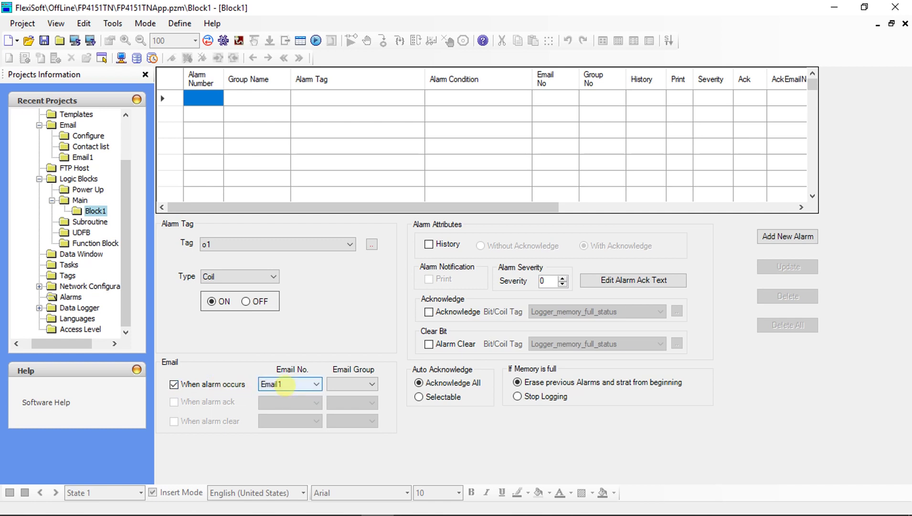
{"action": "left_click", "coordinate": [358, 383]}
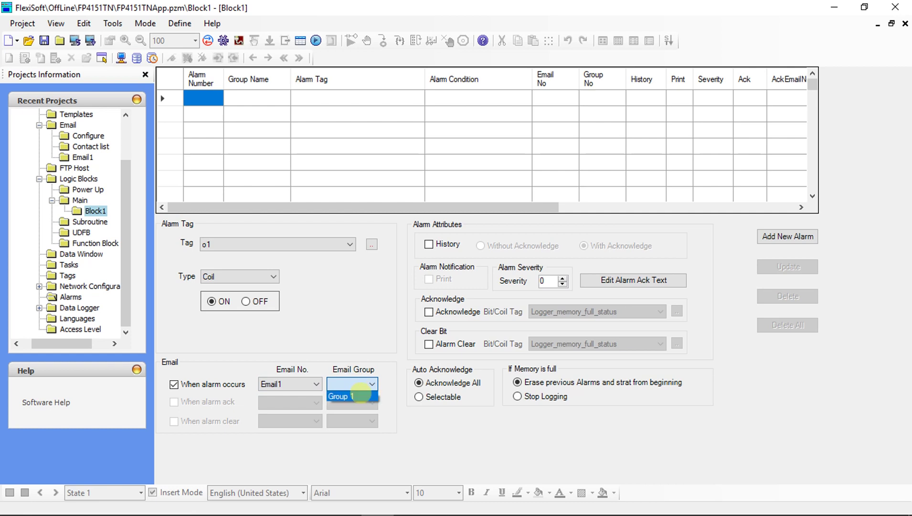
{"action": "left_click", "coordinate": [361, 395]}
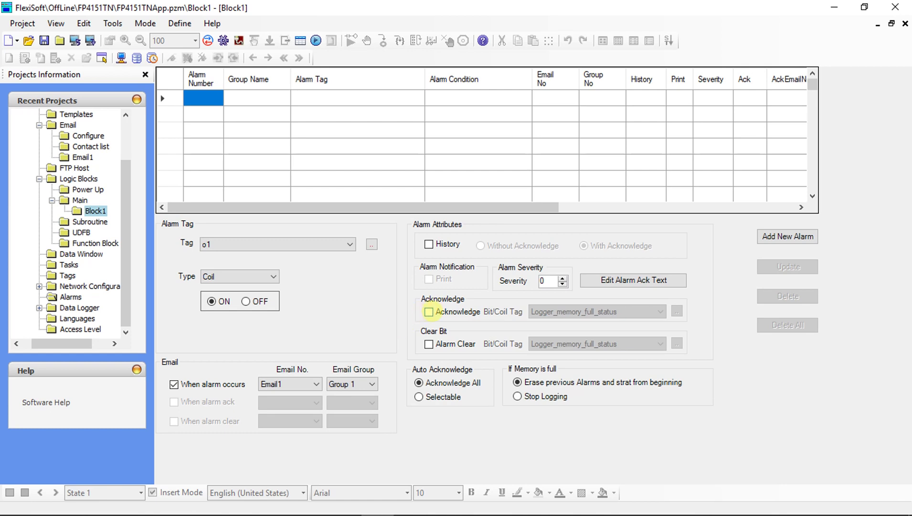
{"action": "left_click", "coordinate": [428, 311]}
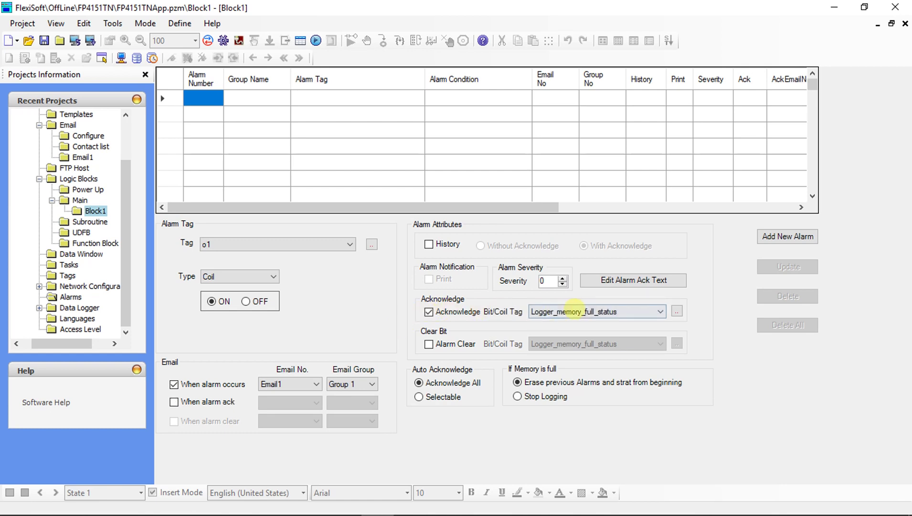
Create a new tag named ACK and use it as the acknowledge tag.
{"action": "left_click", "coordinate": [677, 311]}
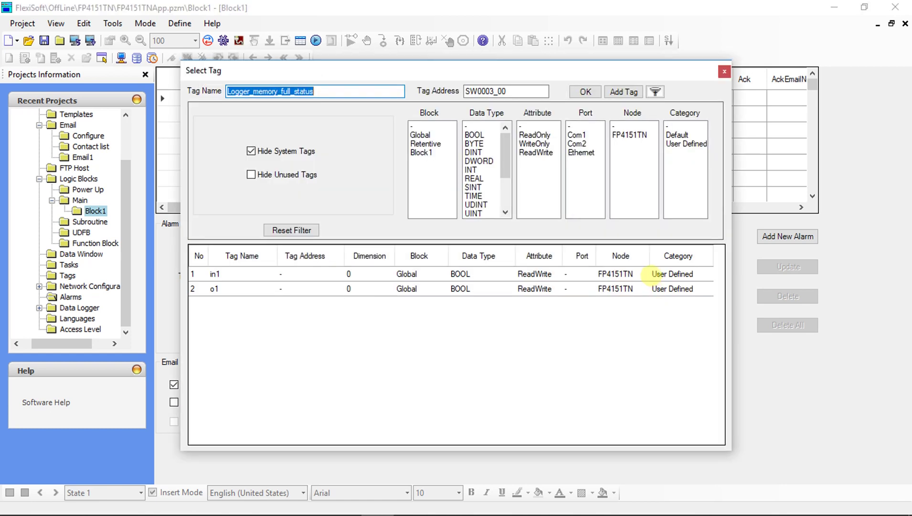
{"action": "left_click", "coordinate": [622, 91]}
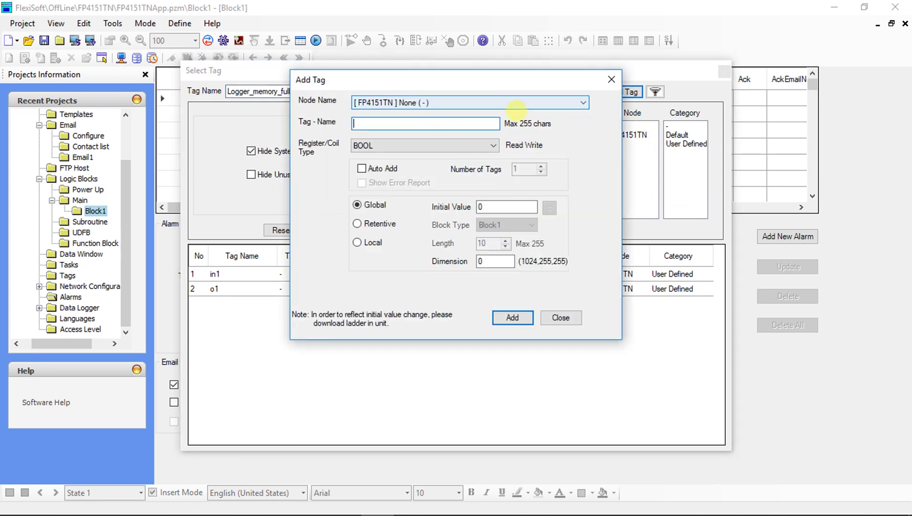
{"action": "type", "text": "ACK"}
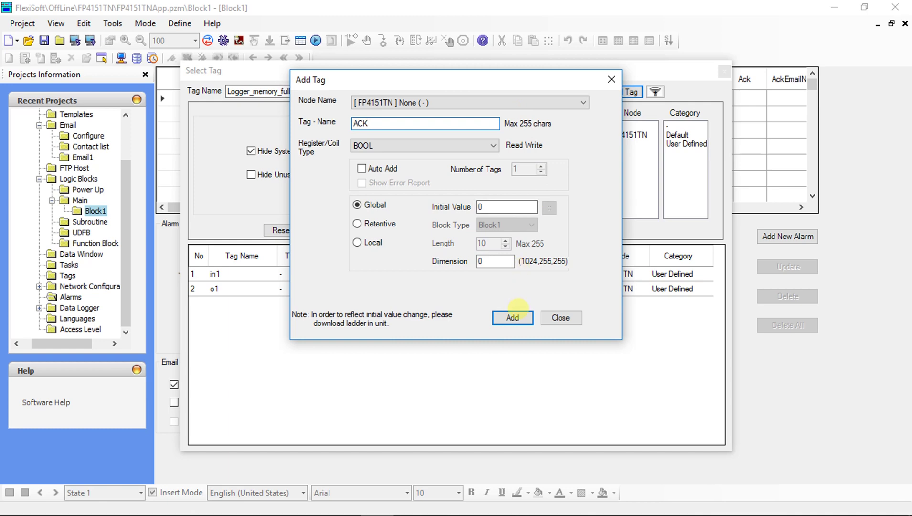
{"action": "left_click", "coordinate": [513, 317]}
{"action": "left_click", "coordinate": [557, 317]}
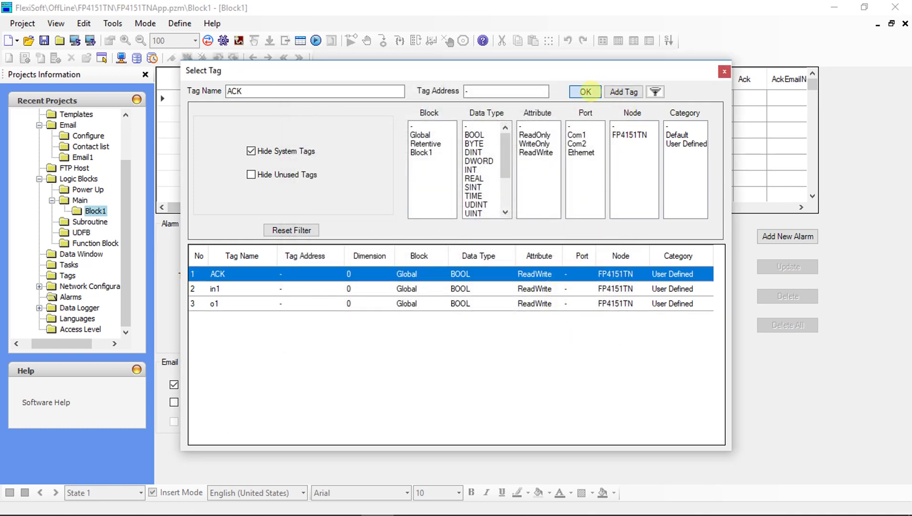
{"action": "left_click", "coordinate": [586, 91]}
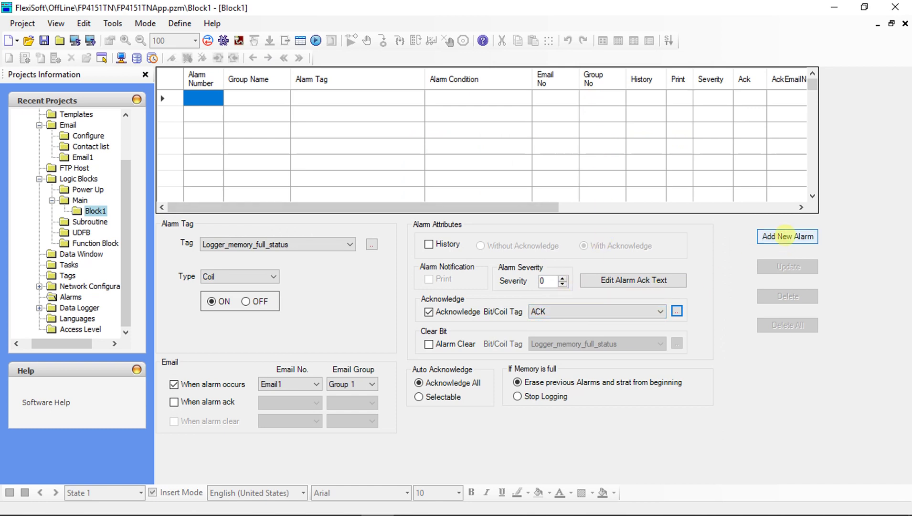
Add the o1 alarm to the alarm list and expand Base Screens to show Screen1.
{"action": "left_click", "coordinate": [786, 236]}
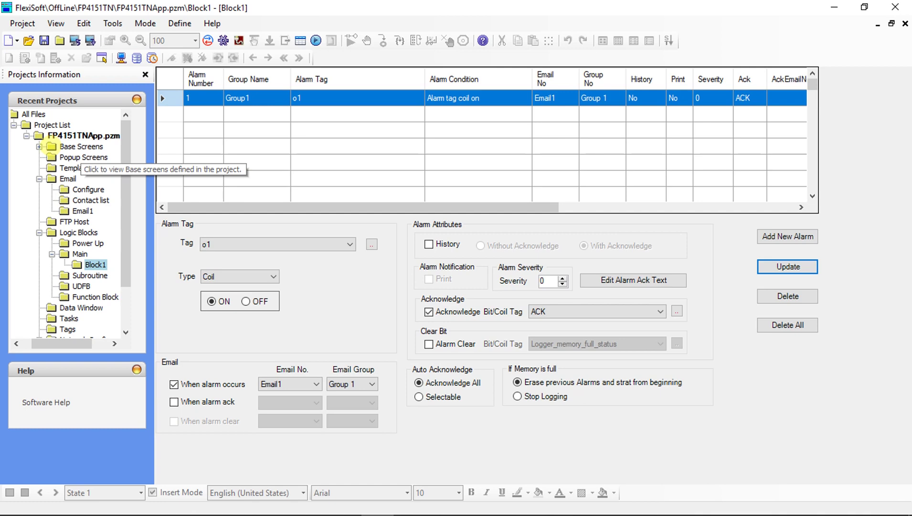
{"action": "left_click", "coordinate": [51, 146]}
{"action": "left_click", "coordinate": [40, 146]}
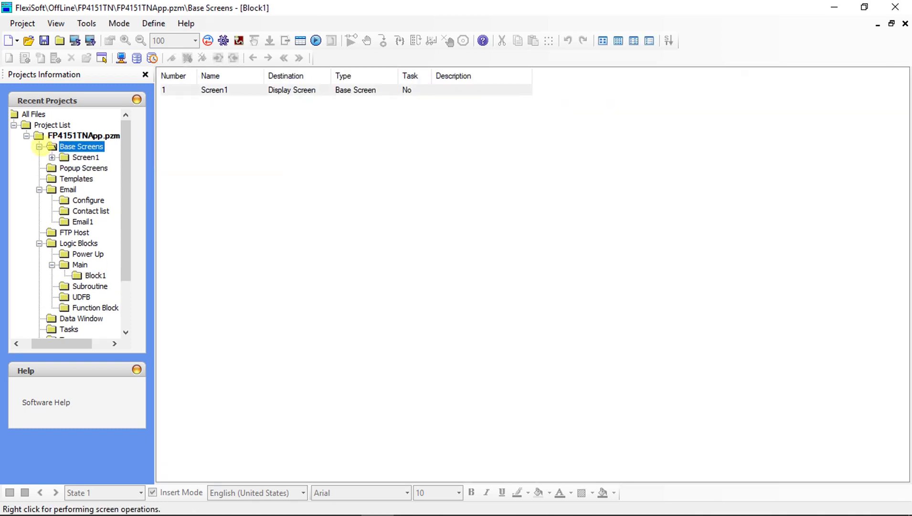
Place a bit data entry object near the top-left of Screen1.
{"action": "double_click", "coordinate": [79, 157]}
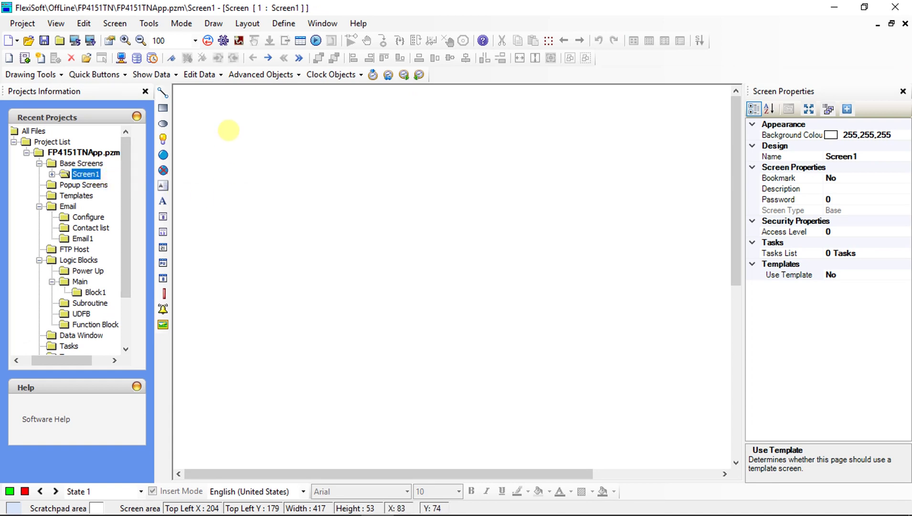
{"action": "left_click", "coordinate": [201, 74]}
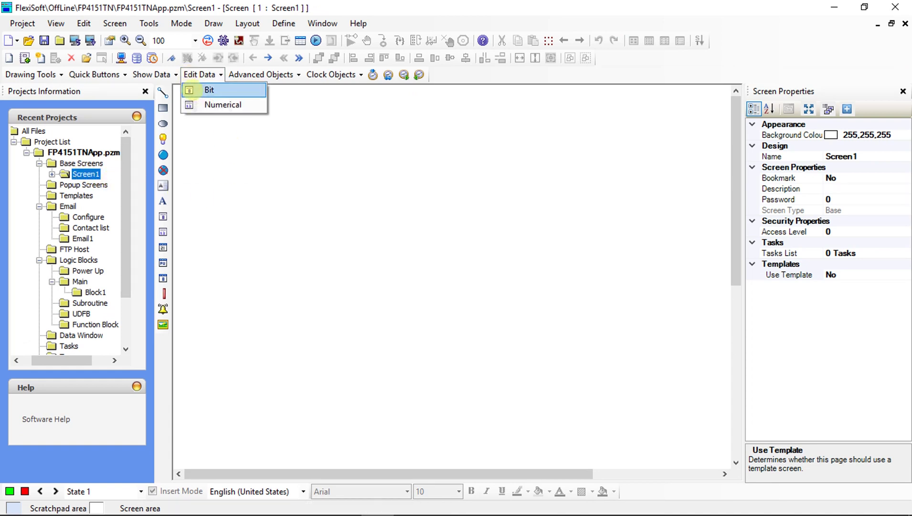
{"action": "left_click", "coordinate": [189, 90]}
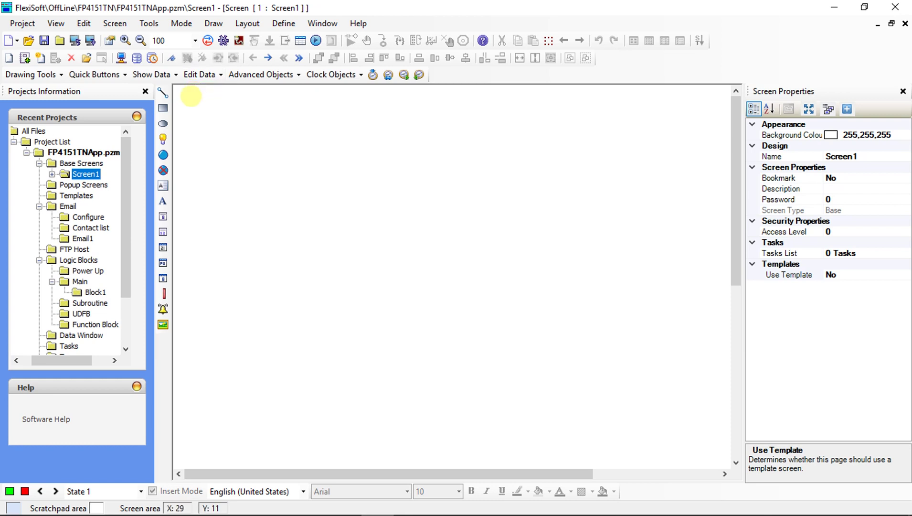
{"action": "left_click", "coordinate": [191, 99]}
{"action": "left_click_drag", "start_coordinate": [204, 108], "coordinate": [211, 121]}
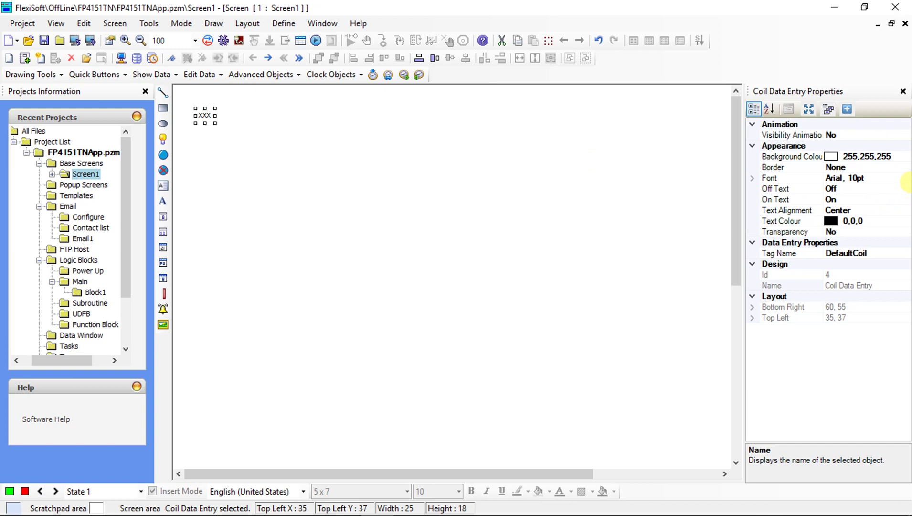
Give the entry bold 12pt Arial text and a yellow background.
{"action": "left_click", "coordinate": [905, 179]}
{"action": "left_click", "coordinate": [880, 181]}
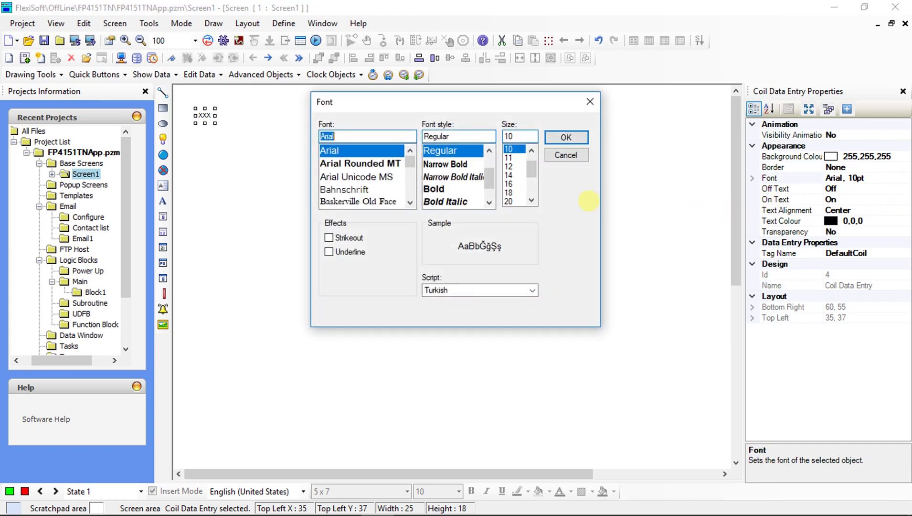
{"action": "left_click", "coordinate": [433, 188]}
{"action": "left_click", "coordinate": [509, 167]}
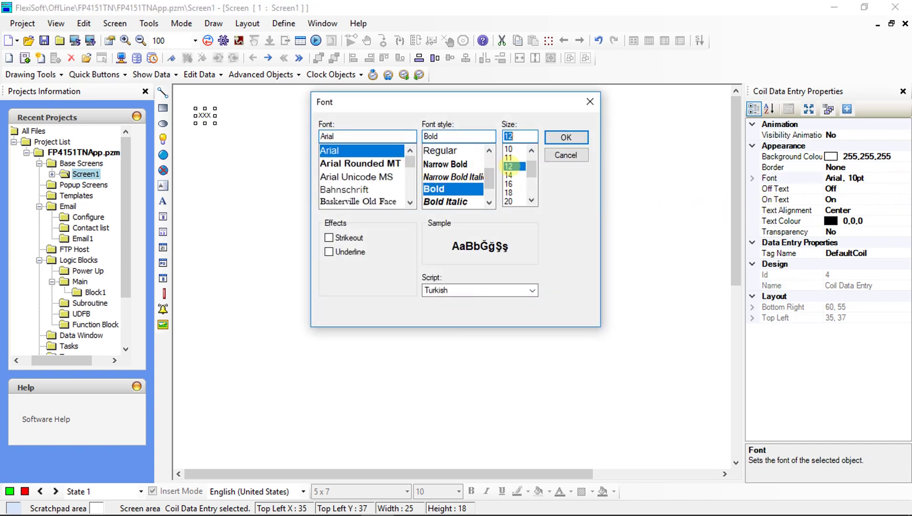
{"action": "left_click", "coordinate": [565, 137]}
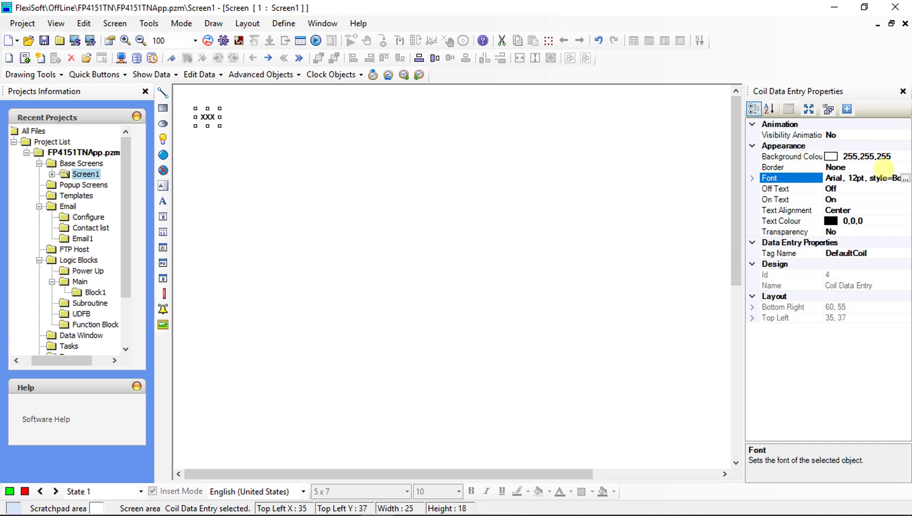
{"action": "left_click", "coordinate": [901, 156]}
{"action": "left_click", "coordinate": [905, 157]}
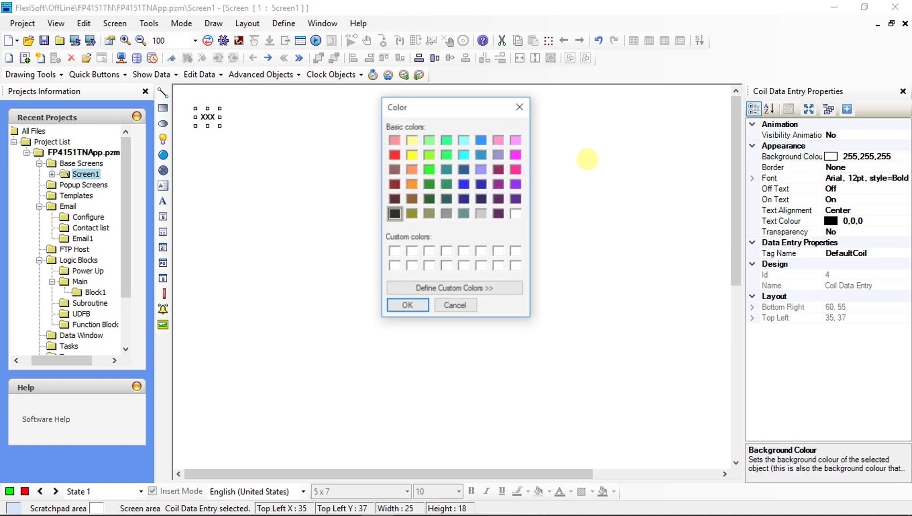
{"action": "left_click", "coordinate": [412, 154]}
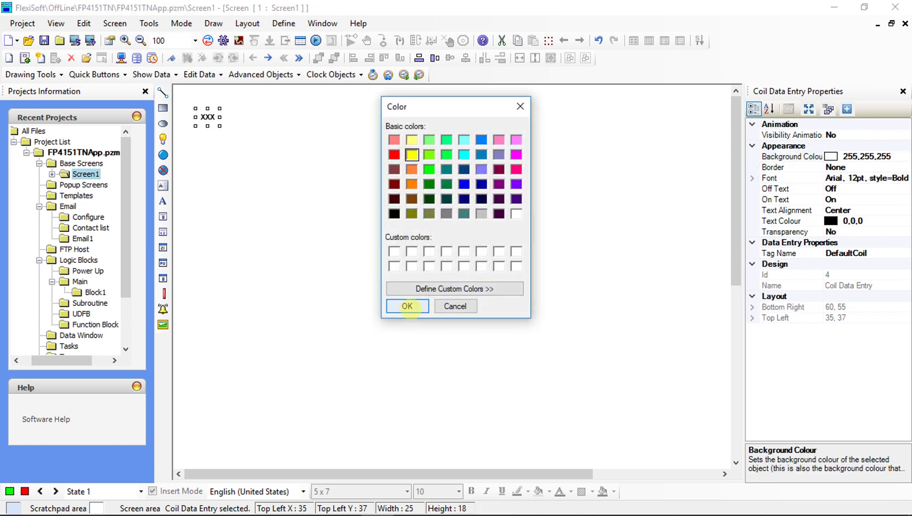
{"action": "left_click", "coordinate": [407, 306]}
Link the data entry to the in1 tag.
{"action": "left_click", "coordinate": [904, 253]}
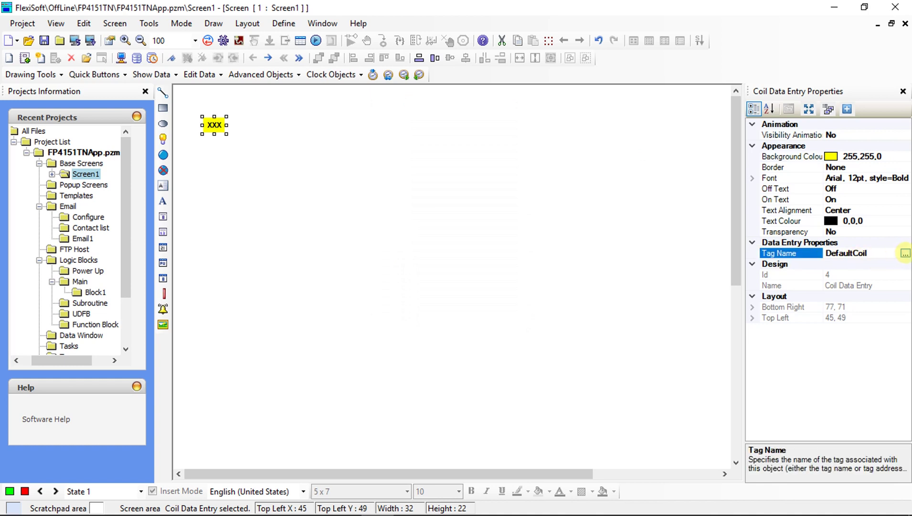
{"action": "left_click", "coordinate": [905, 253]}
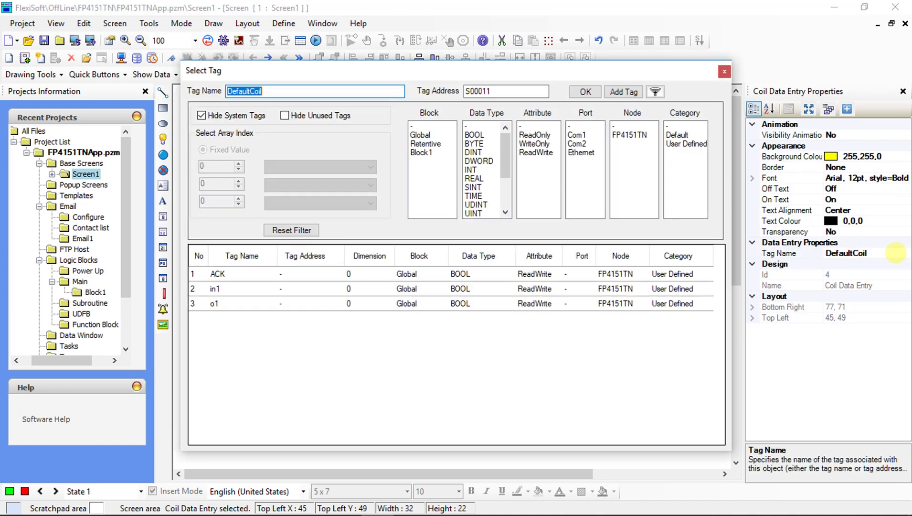
{"action": "left_click", "coordinate": [317, 293]}
{"action": "left_click", "coordinate": [317, 302]}
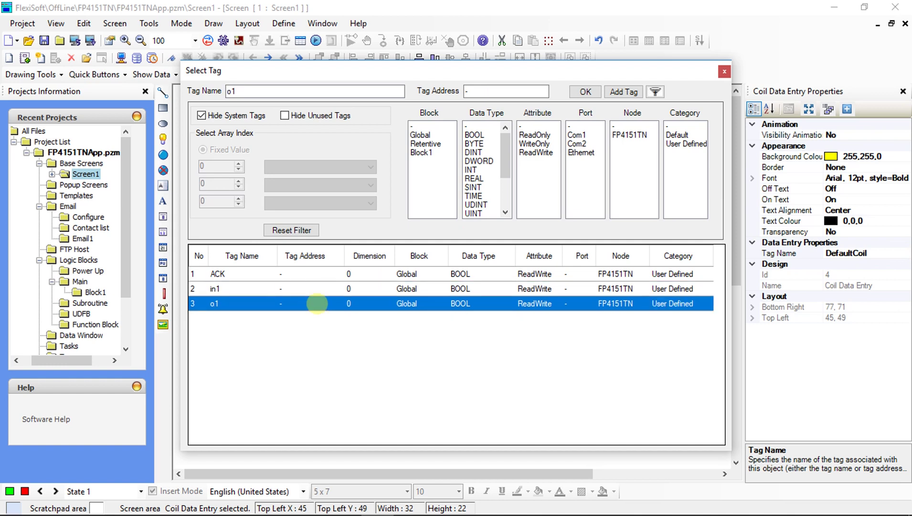
{"action": "left_click", "coordinate": [316, 289]}
{"action": "left_click", "coordinate": [586, 91]}
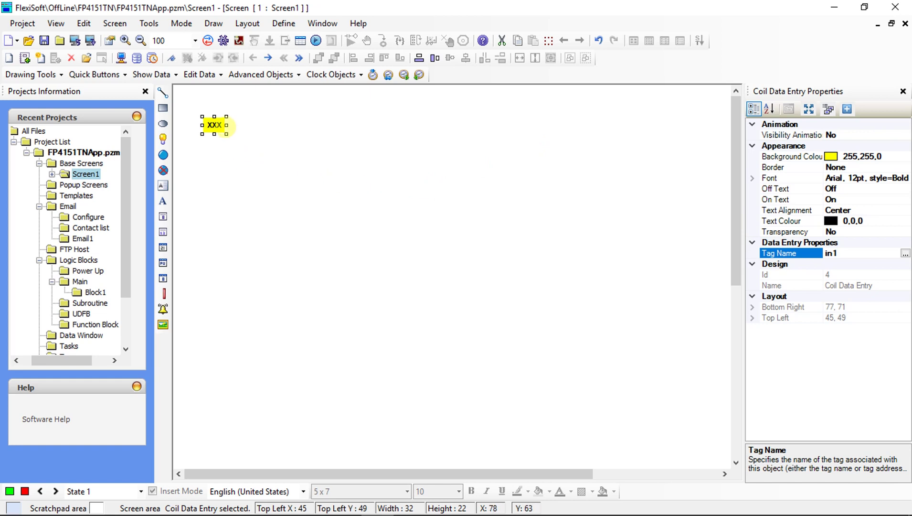
Draw a 727 × 340 Email Log table below the yellow coil entry.
{"action": "left_click", "coordinate": [262, 75]}
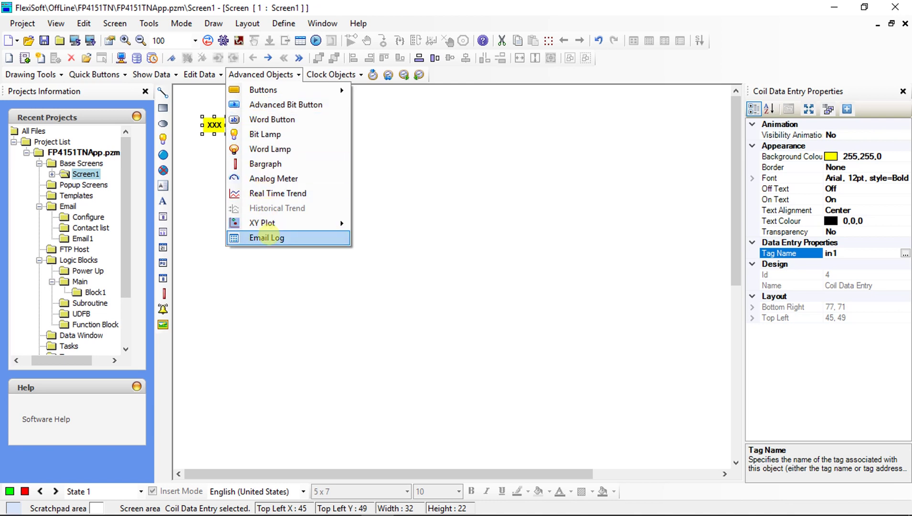
{"action": "left_click", "coordinate": [266, 237]}
{"action": "left_click_drag", "start_coordinate": [221, 175], "coordinate": [711, 404]}
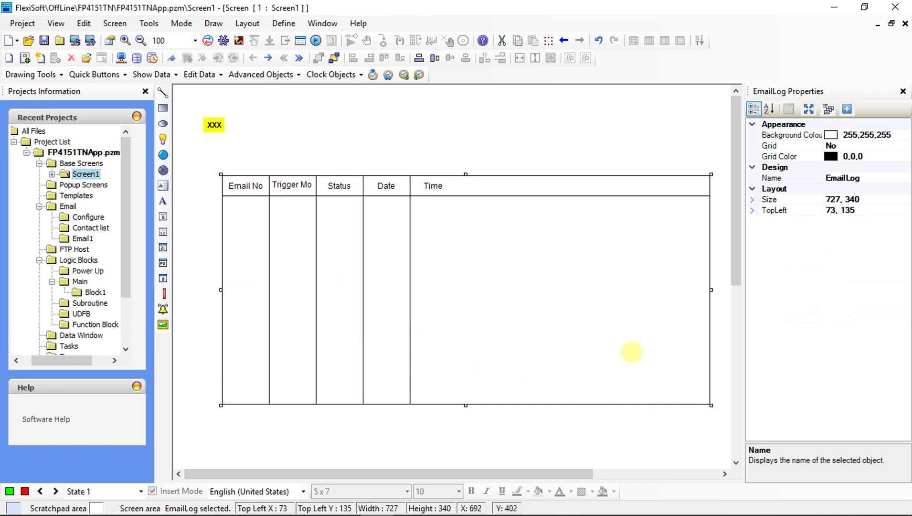